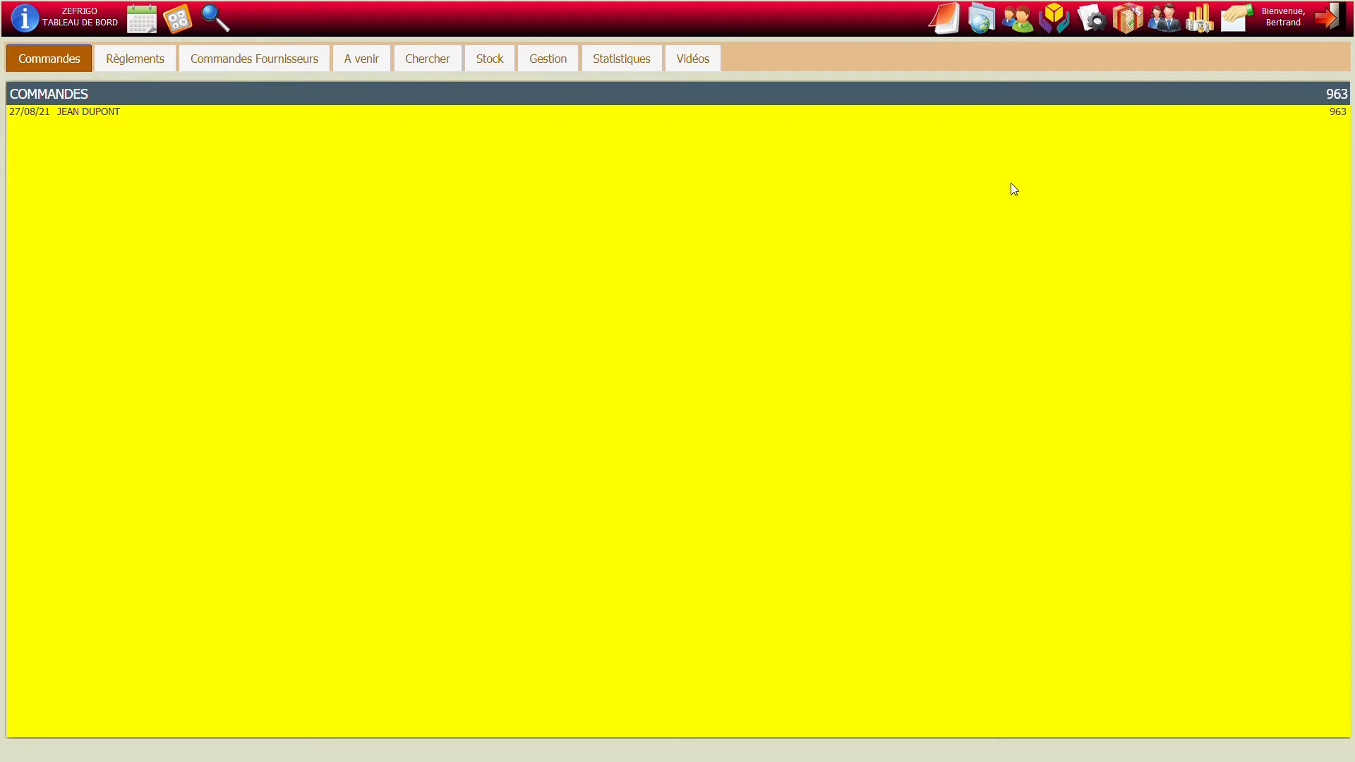
Create an article with code FORINST, designation FORFAIT INSTALLATION and a pre-tax selling price of 90.
left_click(1058, 37)
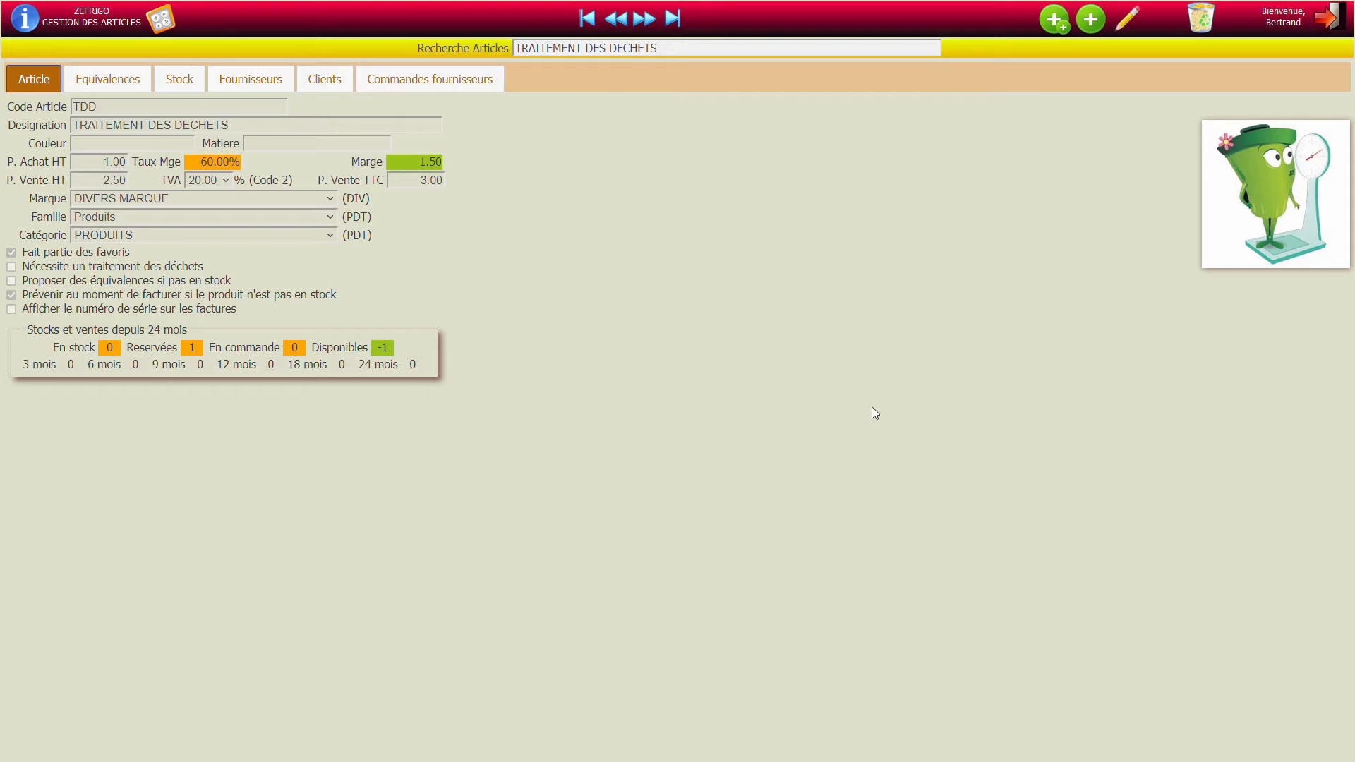
left_click(1091, 20)
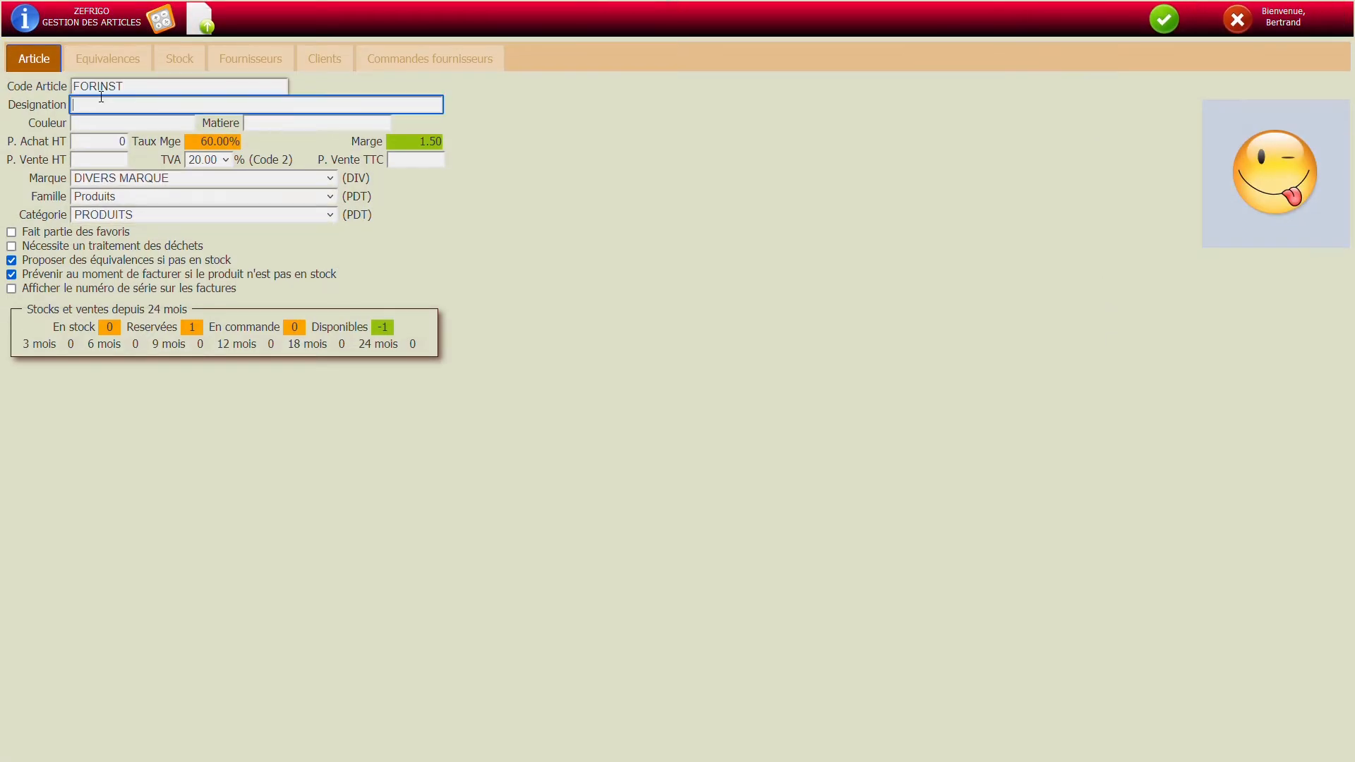
type("FORFAIT INSTALLATION")
key("Tab")
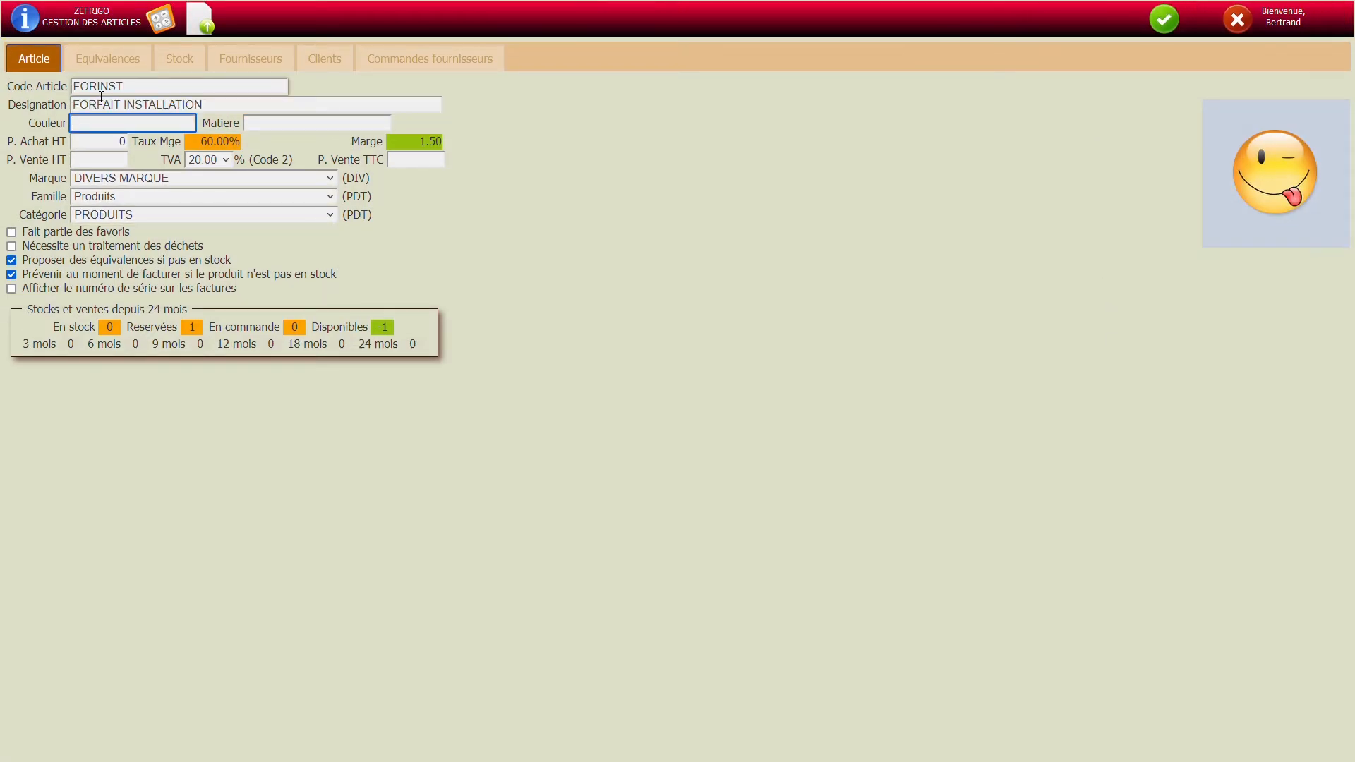
key("Tab")
key("Tab")
key("Tab")
type("90")
key("Tab")
Assign the article to the Services family, mark it as a favourite, disable equivalence suggestions and the out-of-stock warning, and save it.
left_click(131, 197)
left_click(130, 236)
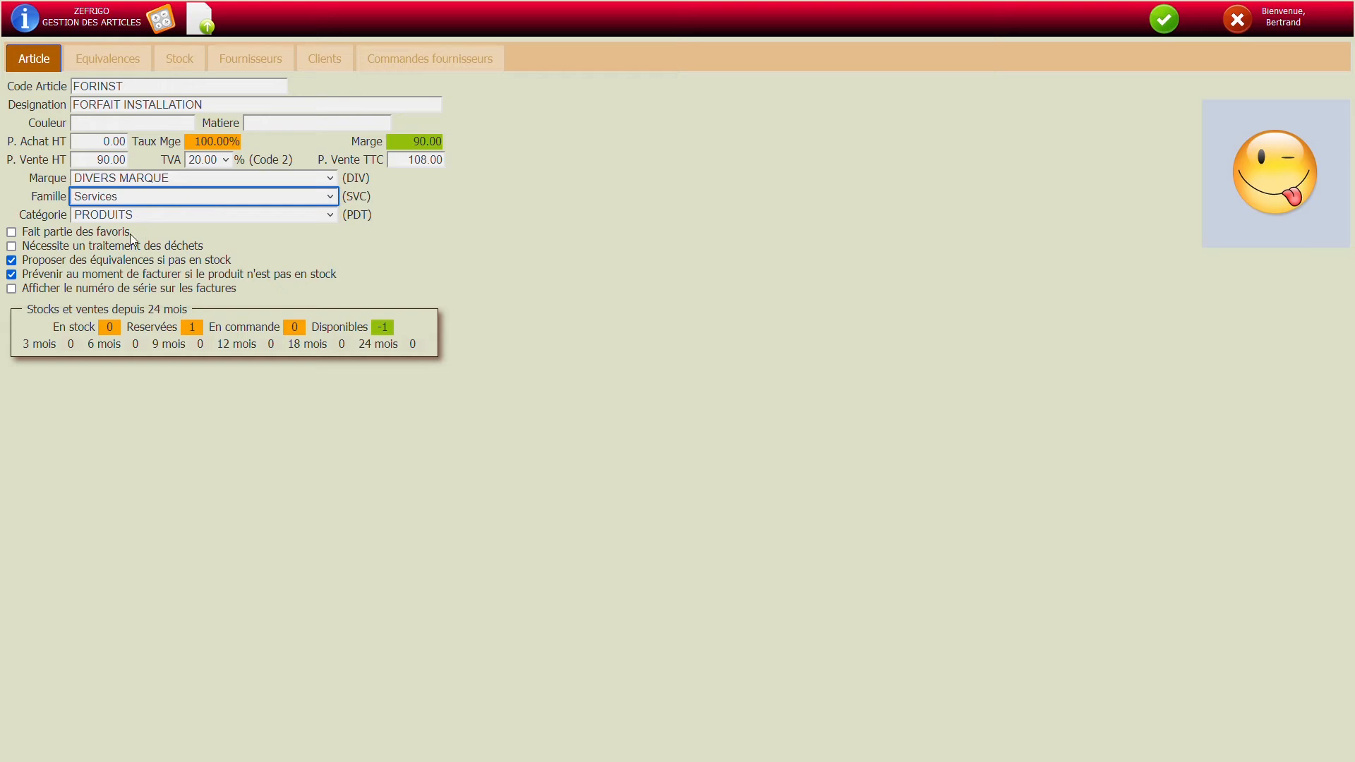
left_click(12, 232)
left_click(12, 261)
left_click(11, 274)
left_click(1164, 31)
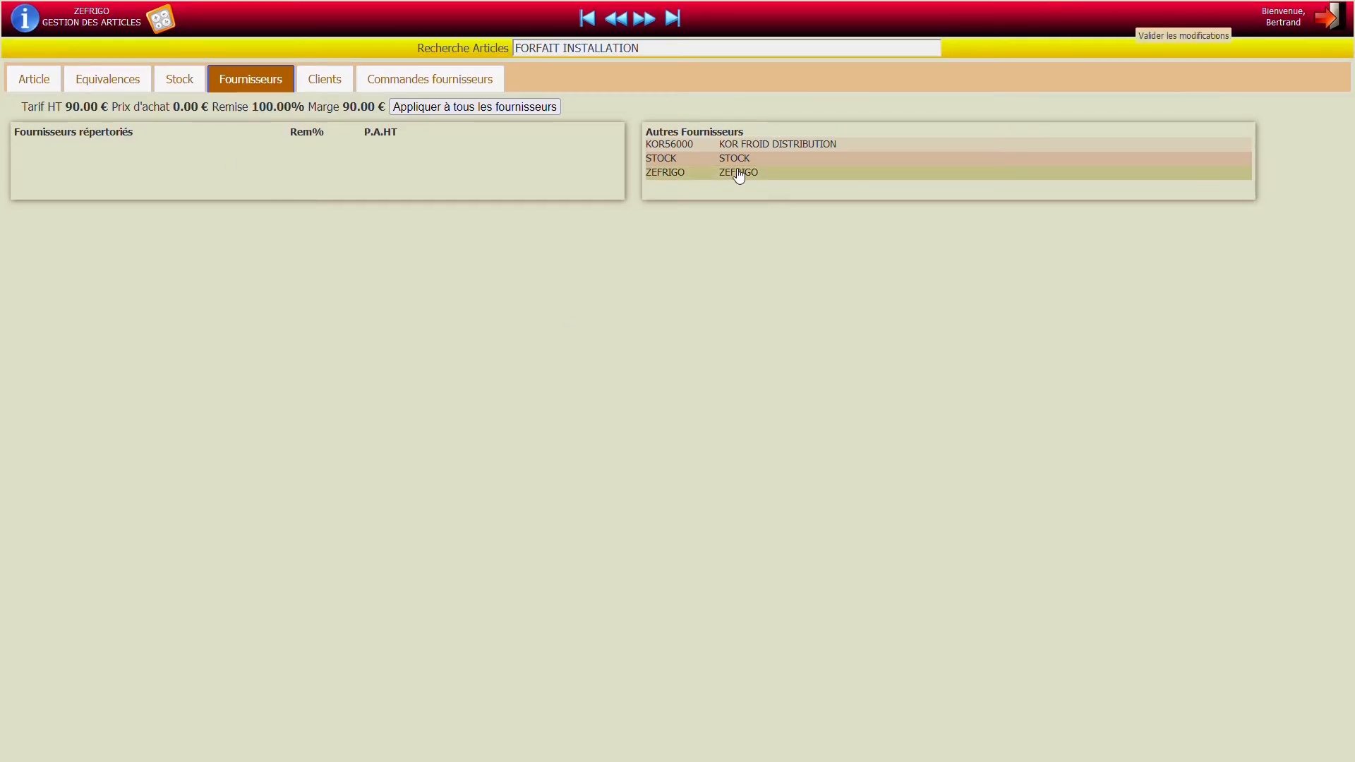
Add ZEFRIGO as supplier of FORFAIT INSTALLATION and upload the handyman picture as its product image.
double_click(735, 175)
left_click(34, 79)
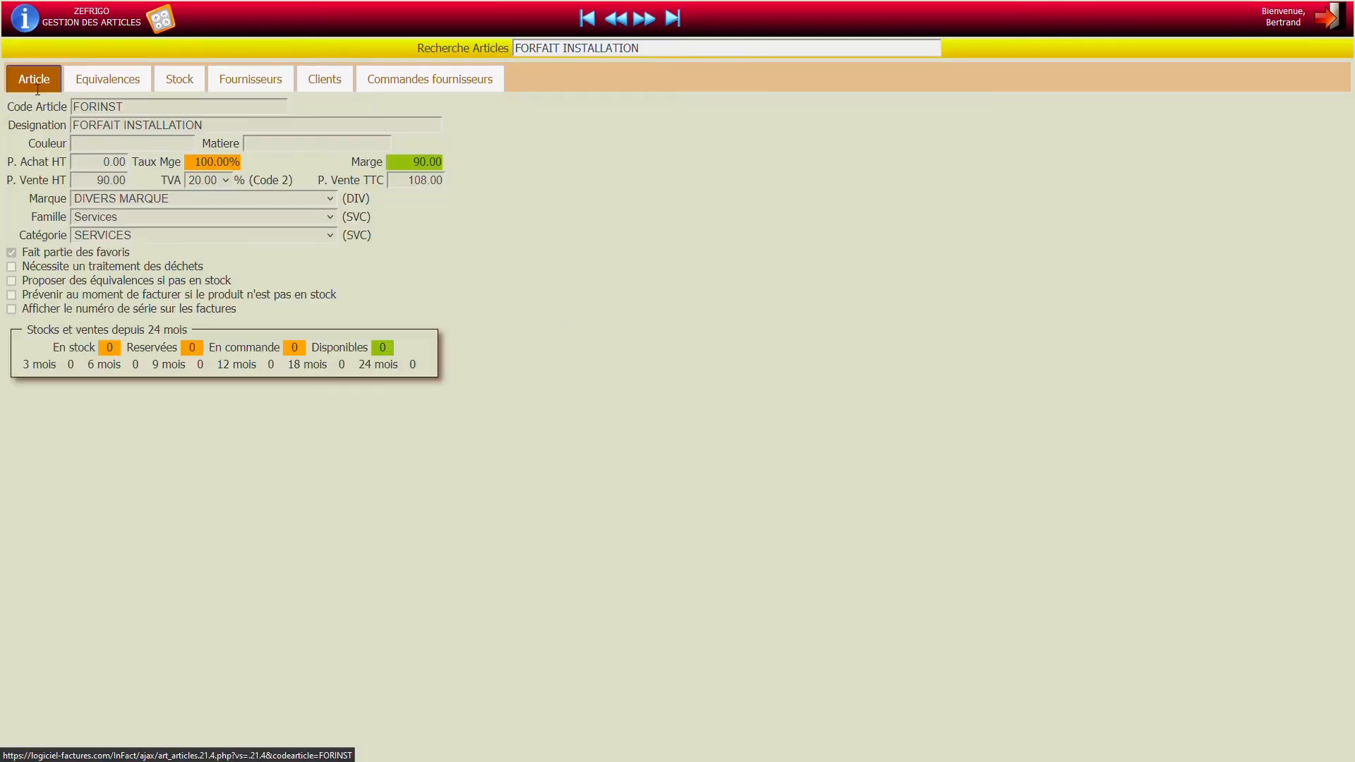
left_click(1101, 34)
left_click(199, 17)
left_click(608, 401)
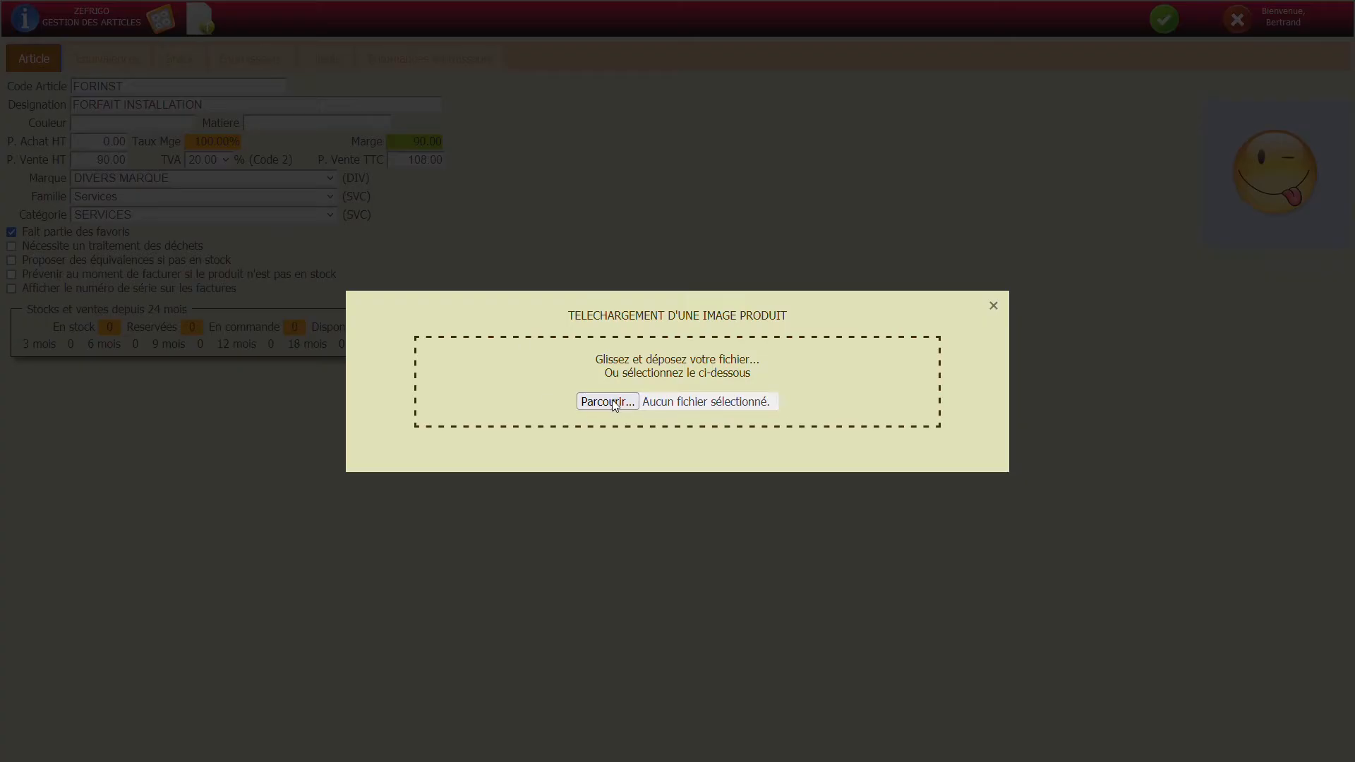
double_click(918, 134)
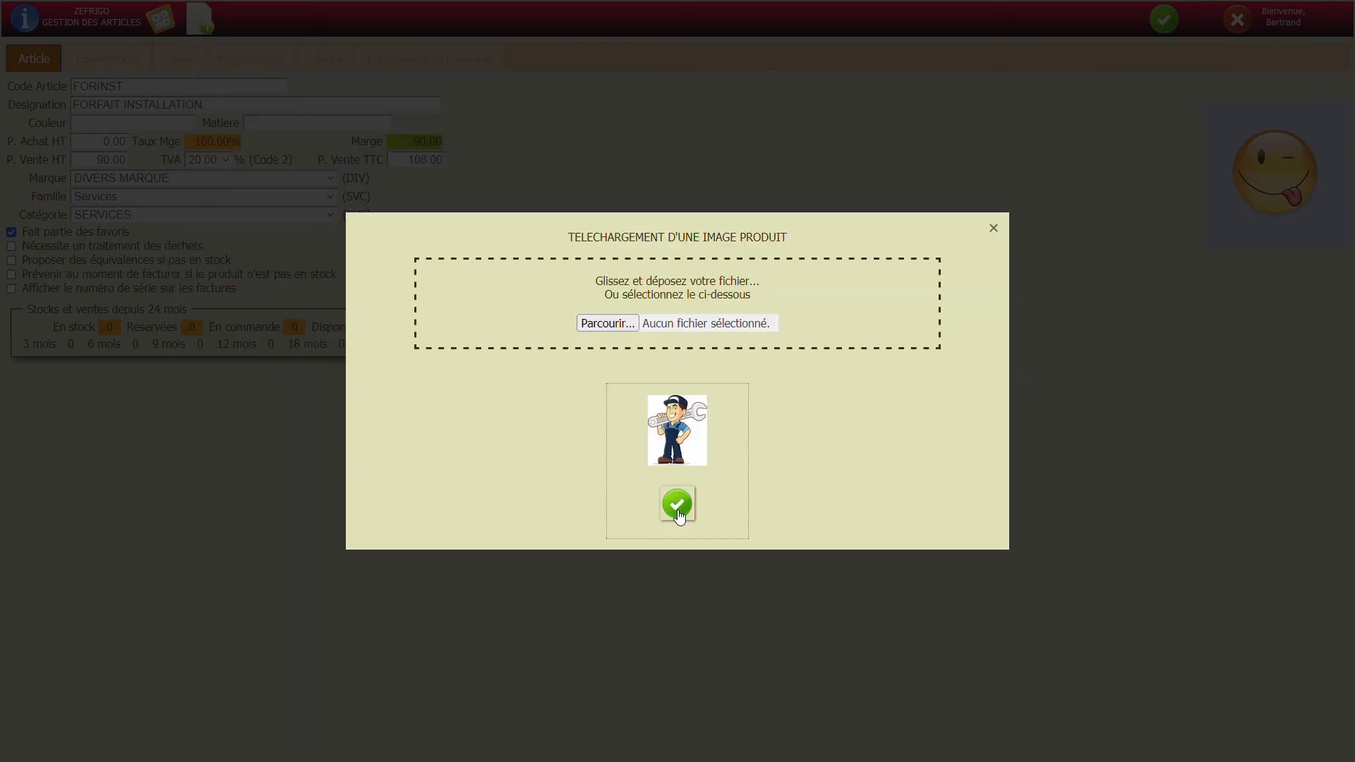
left_click(1164, 20)
Create an article with code EXT3A, designation EXTENTION DE GARANTIE 3 ANS, pre-tax purchase price 80 and pre-tax selling price 100.
left_click(1094, 21)
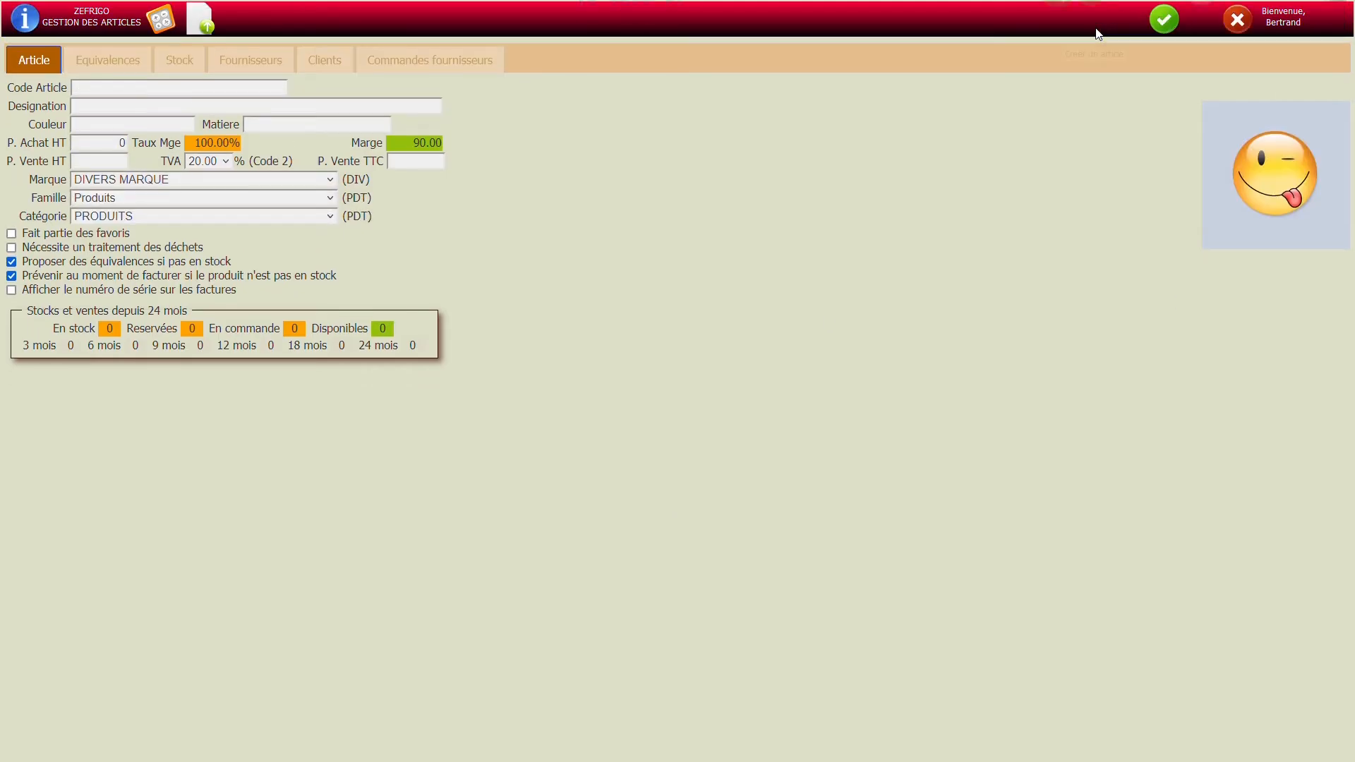
type("EXT3A")
key("Tab")
type("EXTENTION DE GARANTIE 3 ANS")
key("Tab")
type("80")
key("Tab")
type("100")
key("Tab")
key("Tab")
key("Tab")
key("Tab")
key("Tab")
Mark the warranty article as a favourite, disable equivalence suggestions and the out-of-stock warning, and save it.
left_click(12, 233)
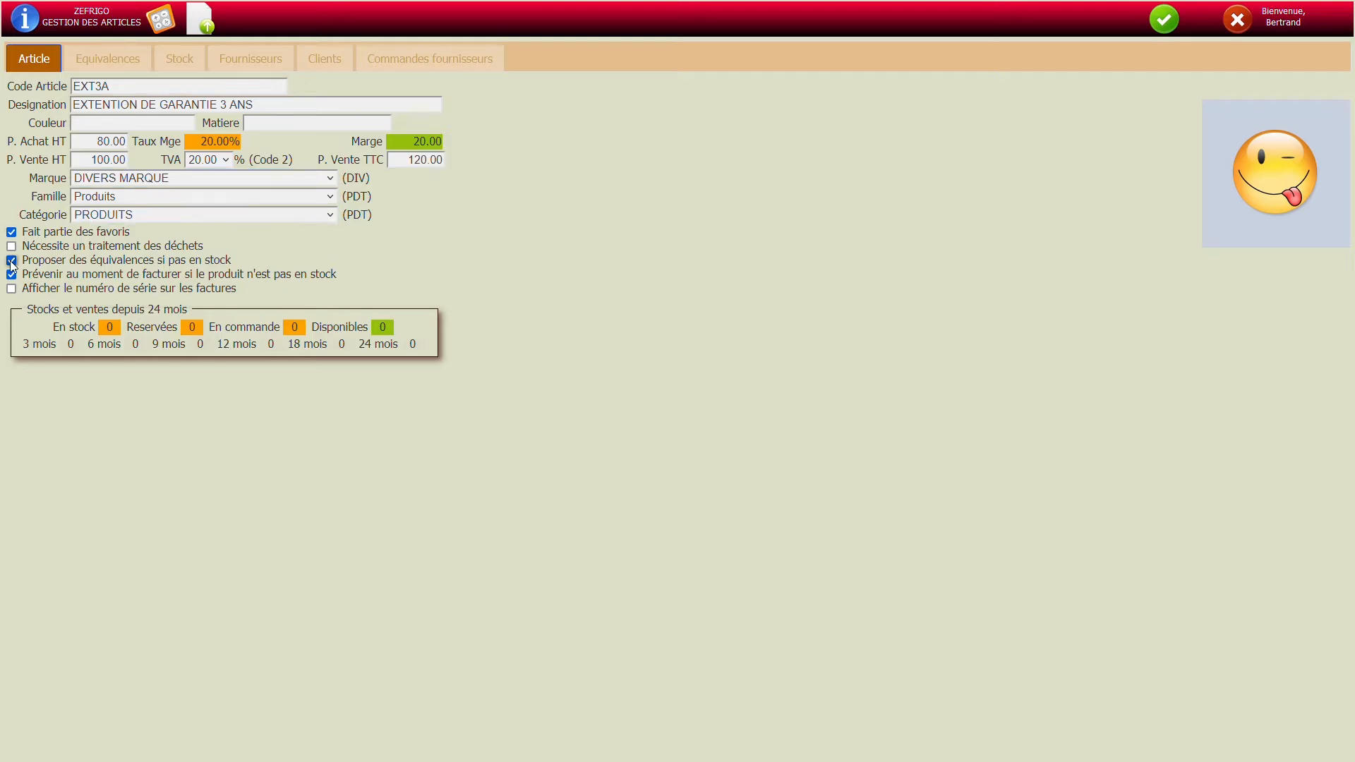
left_click(11, 260)
left_click(11, 274)
left_click(1170, 26)
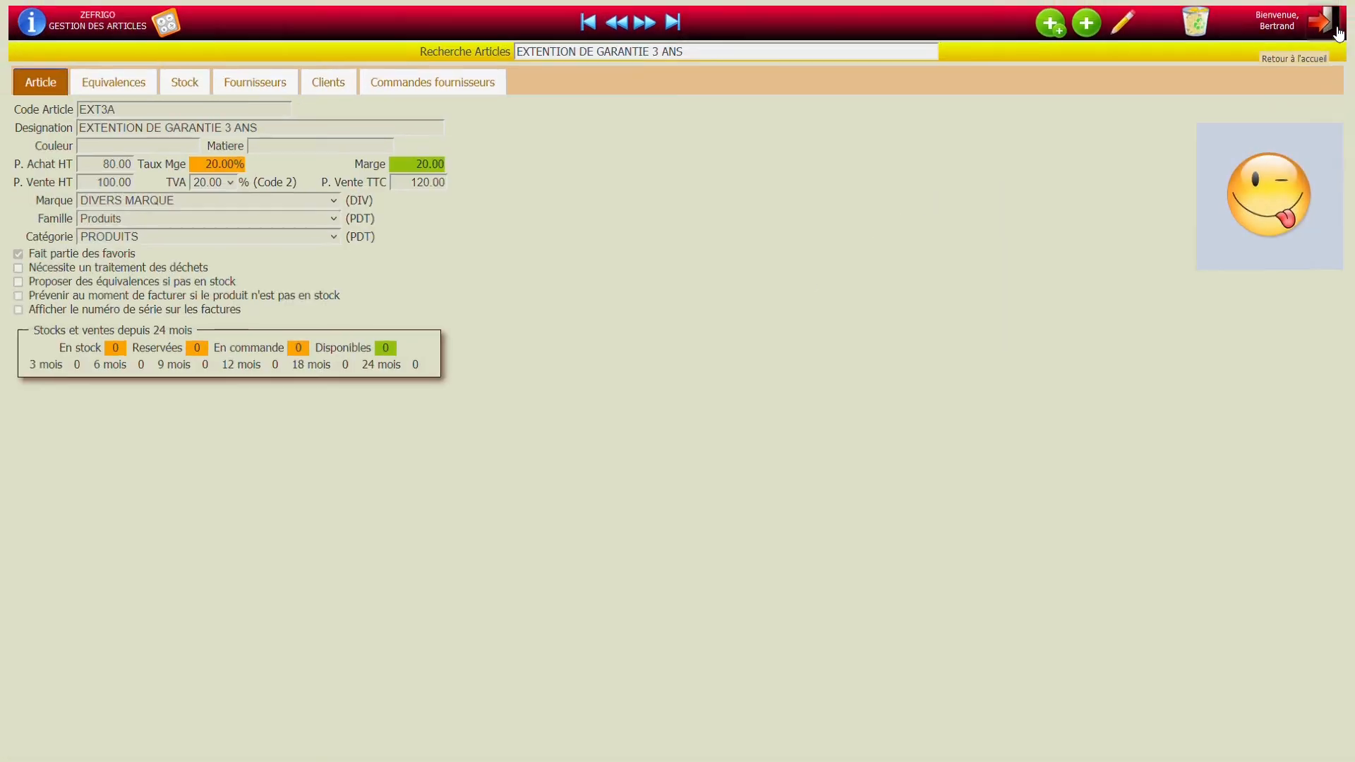
Leave article management and start a product configuration with code RF01-3A and designation REFRIGERATEUR BLANC - EXT 3 ANS - INSTALLE.
left_click(1335, 32)
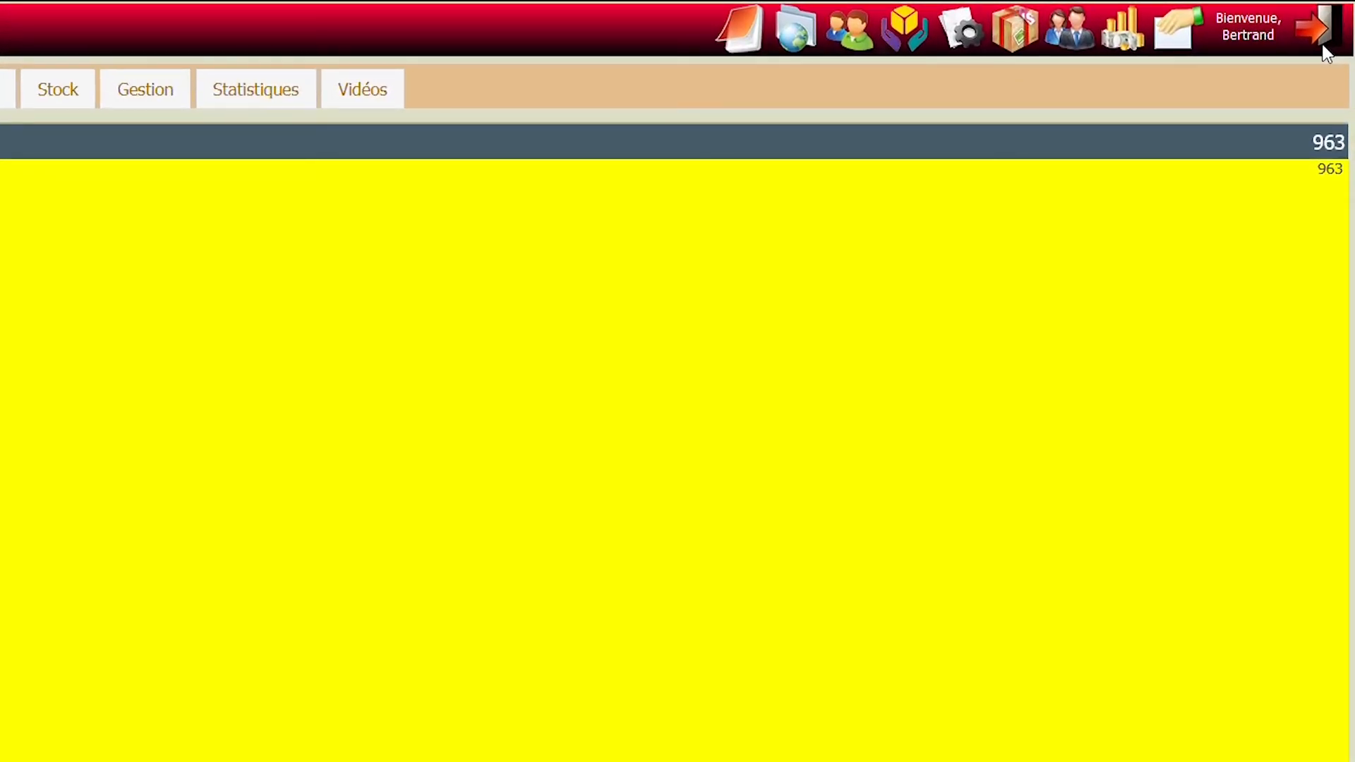
left_click(965, 42)
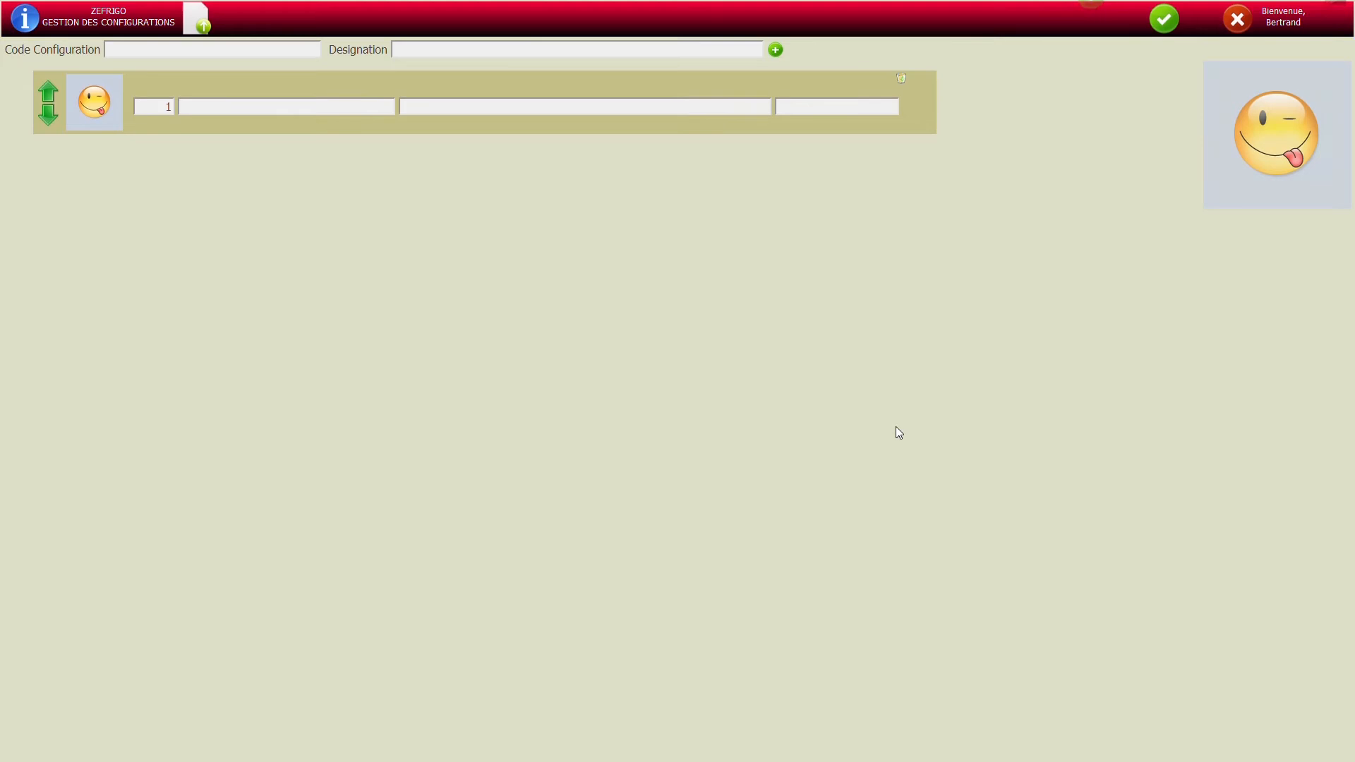
left_click(144, 55)
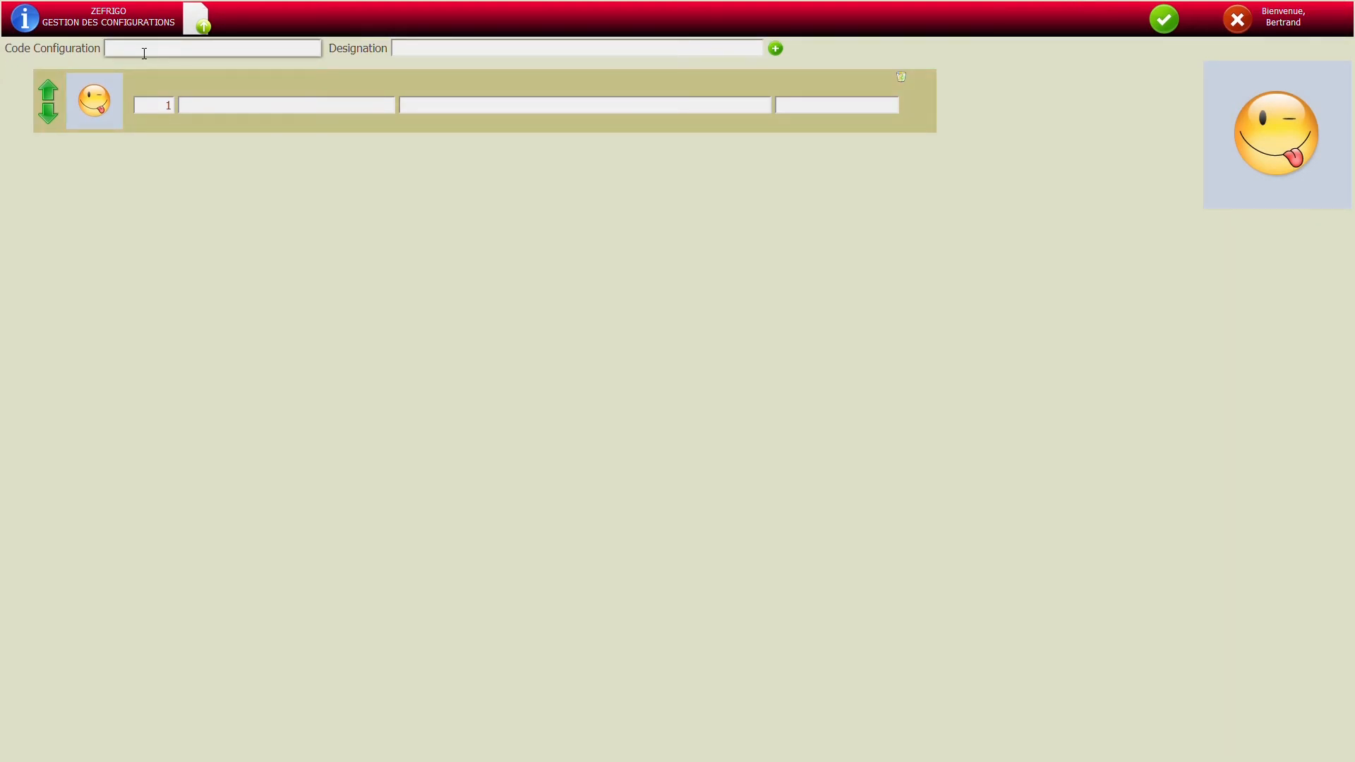
left_click(187, 67)
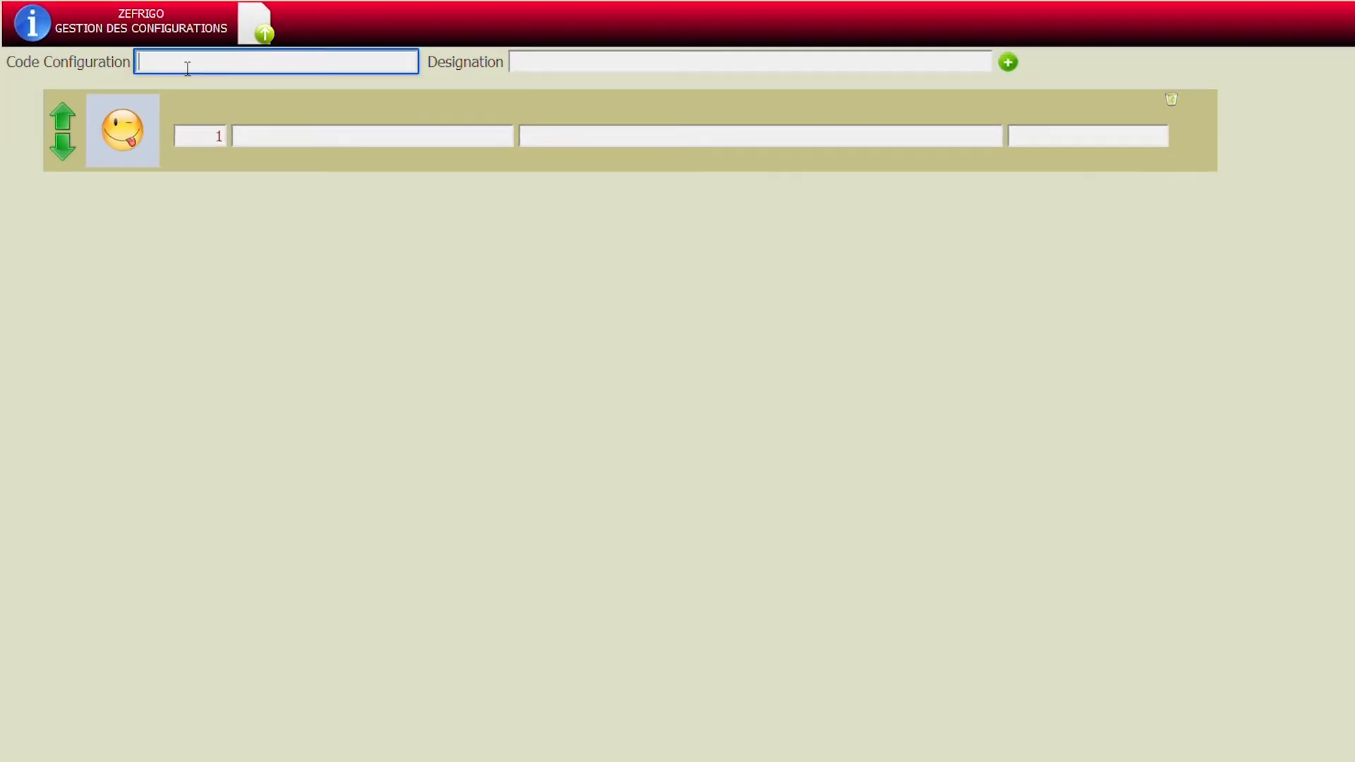
type("RF01-3")
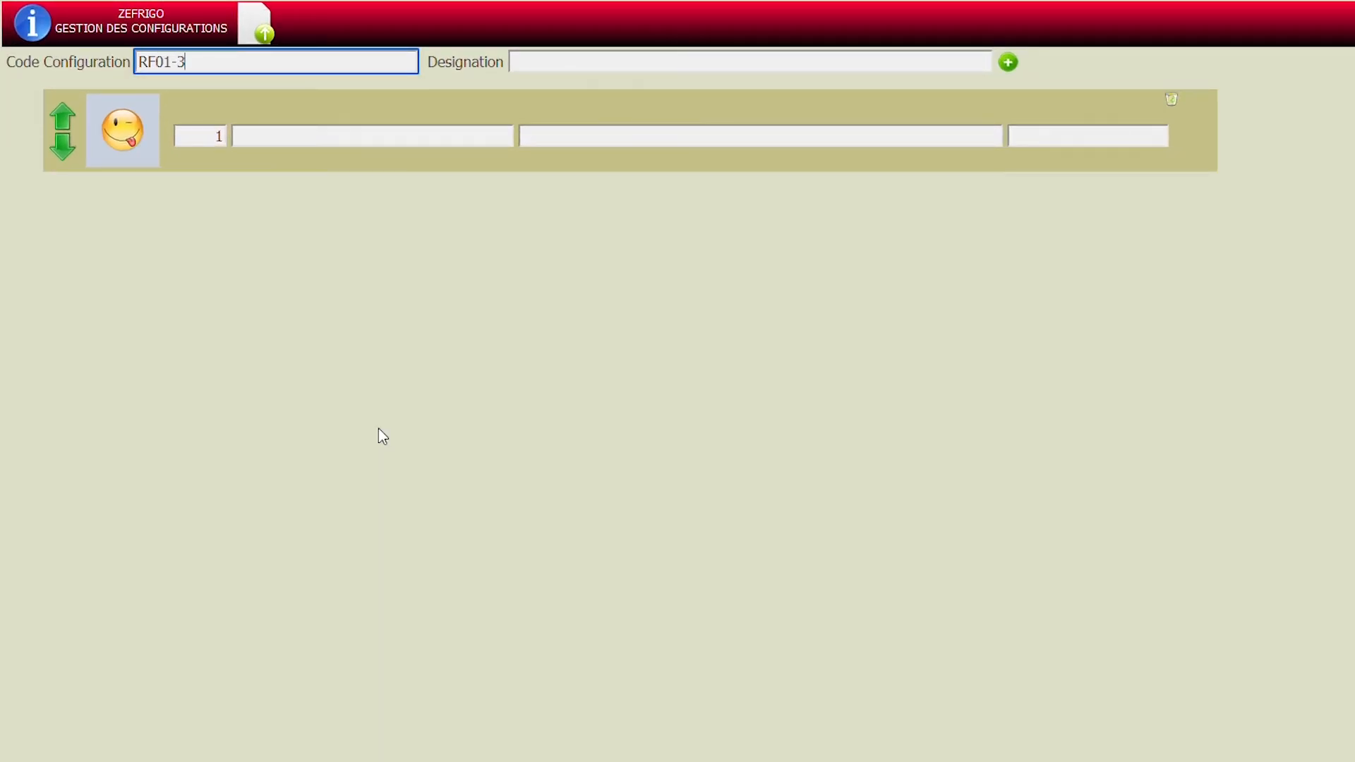
type("A")
key("Tab")
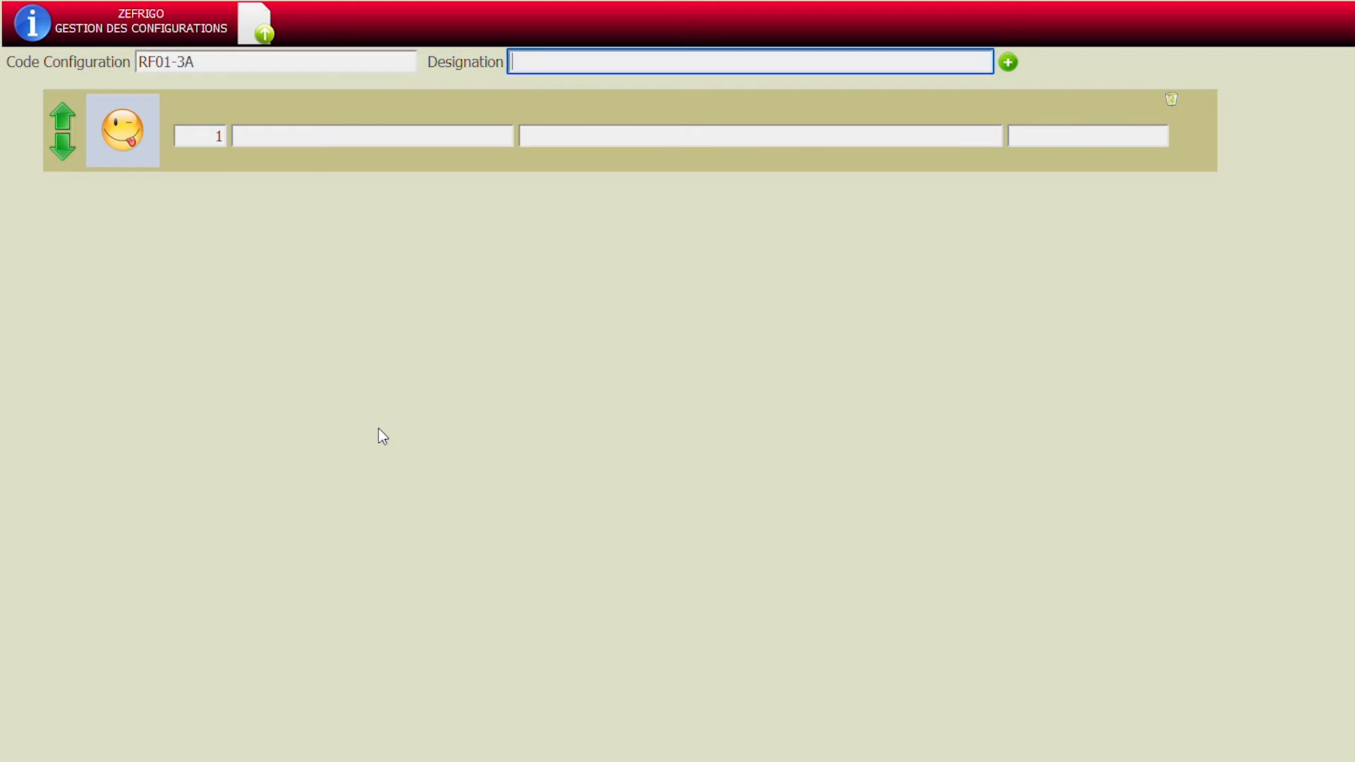
type("REFRIGERATEU")
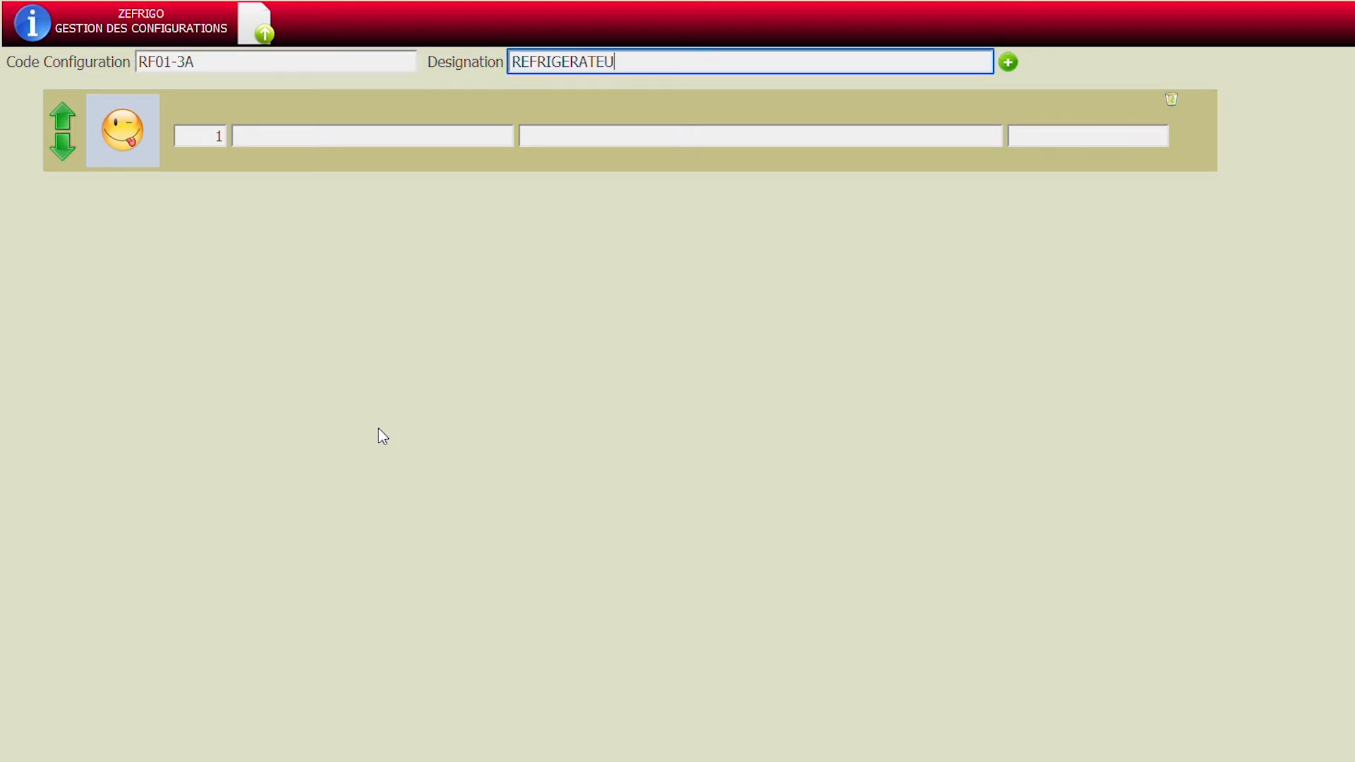
type("R BLANC - EXT 3 AN")
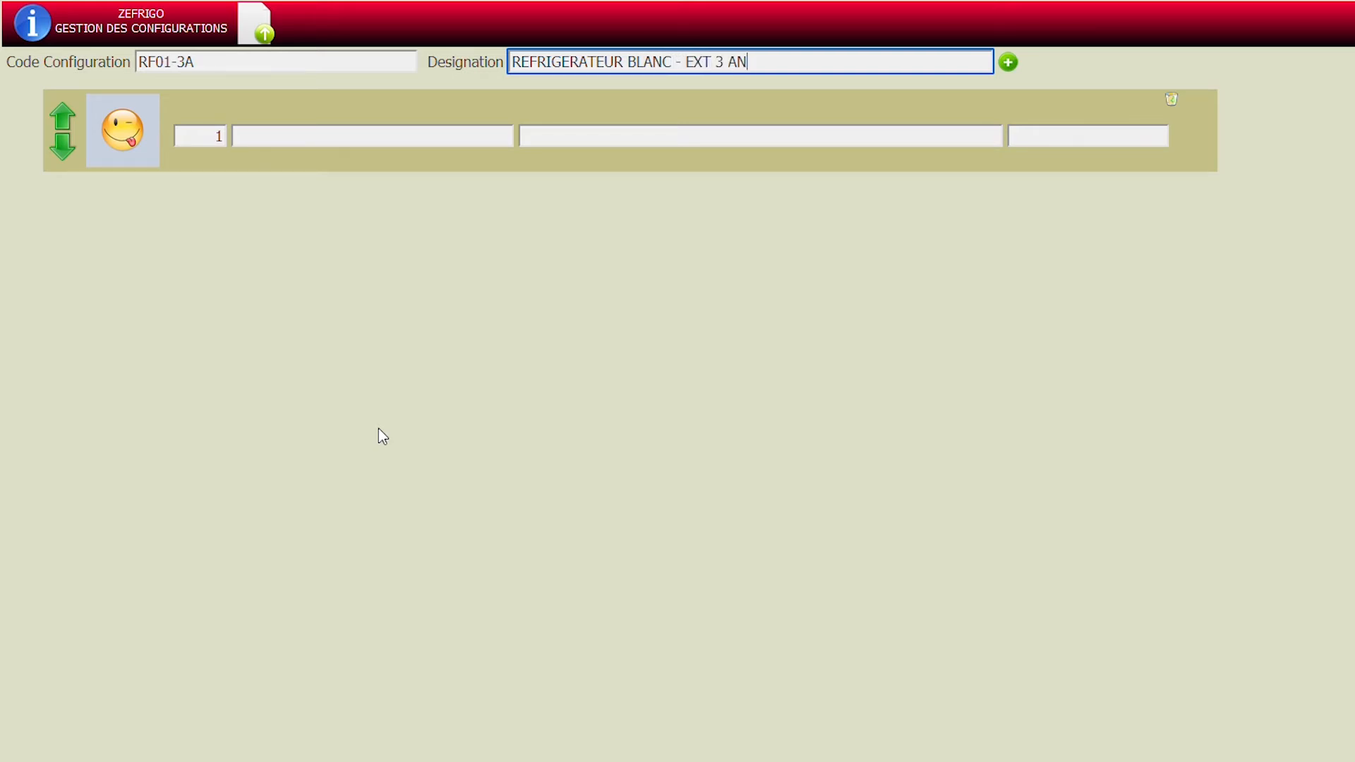
type("S - INSTALLE")
Enter REFRIGERATEUR KOR FROID MODELE 01 (KR_REF01) as the configuration's first article line.
left_click(298, 144)
type("REF")
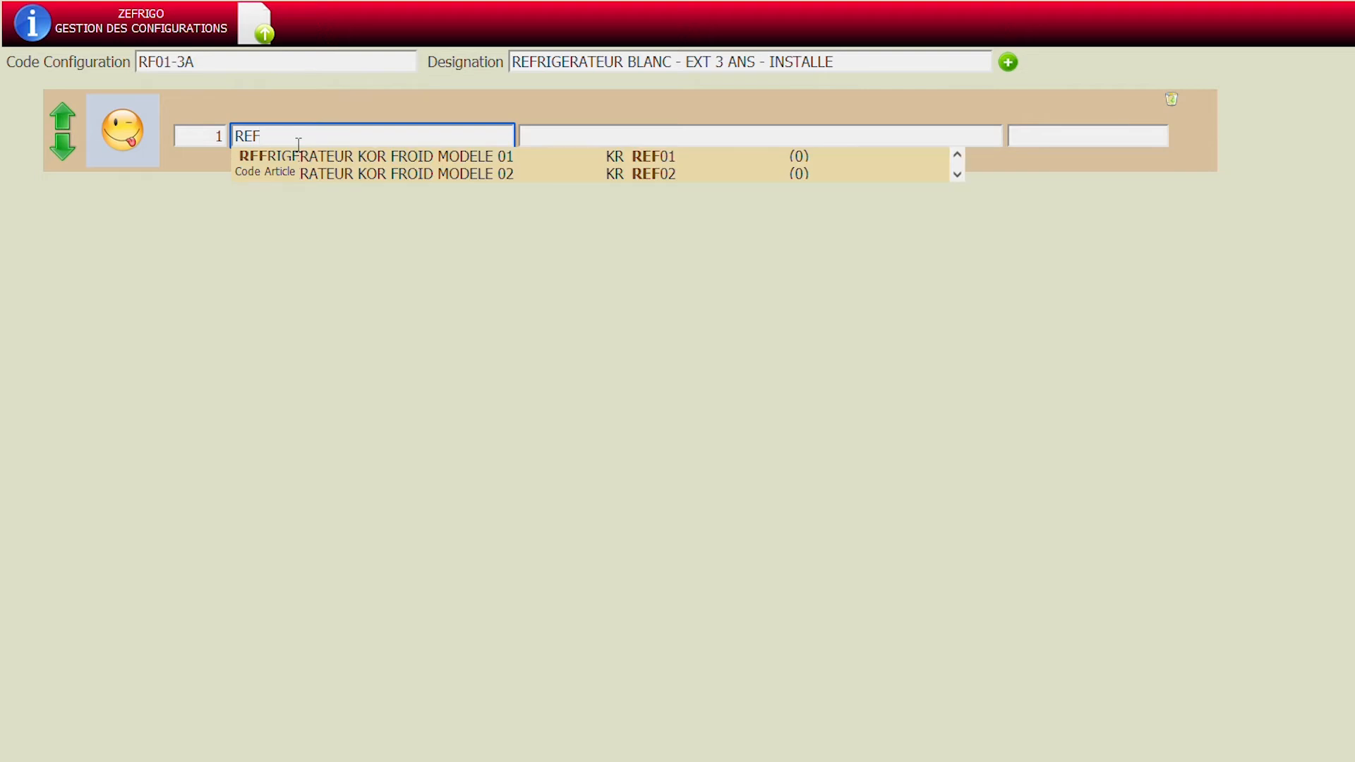
left_click(317, 156)
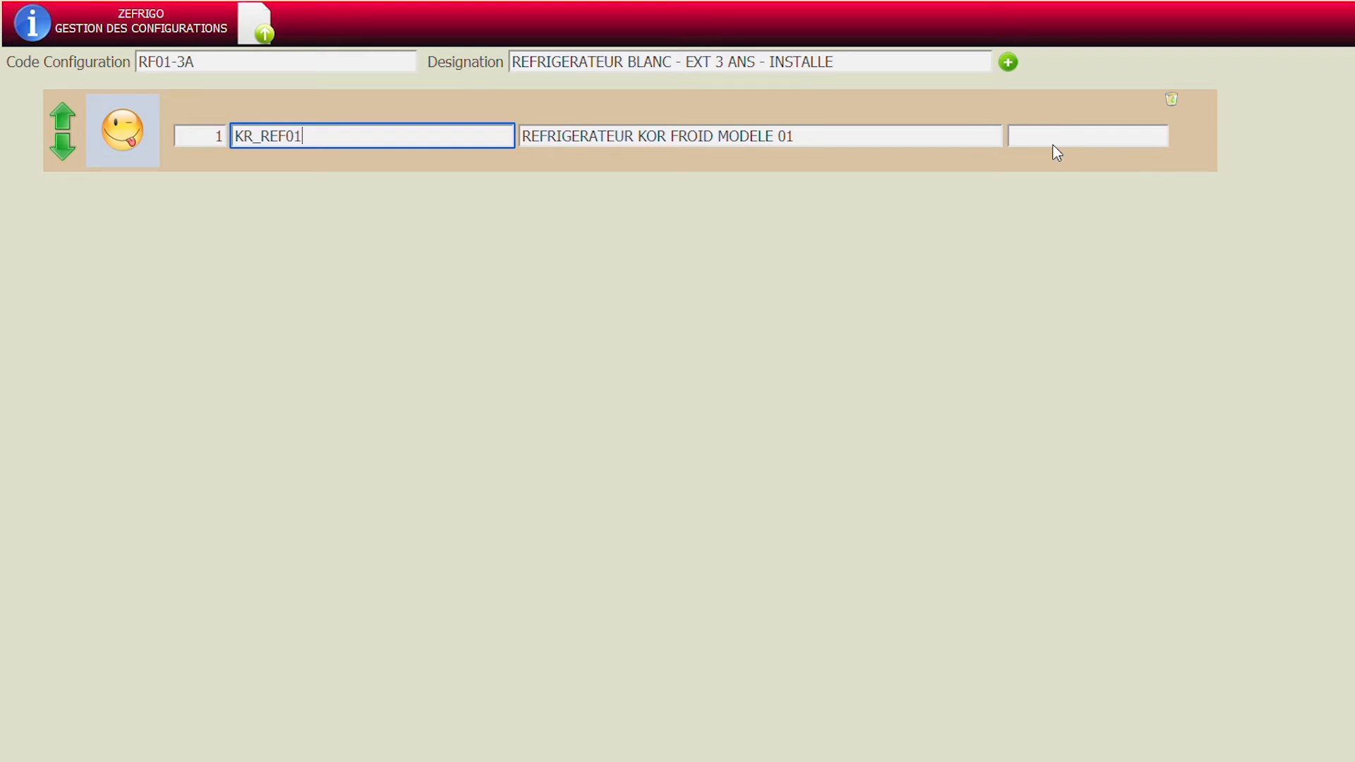
Add two more lines to the configuration for the articles EXT3A and FORINST.
left_click(1008, 64)
left_click(289, 232)
type("EXT")
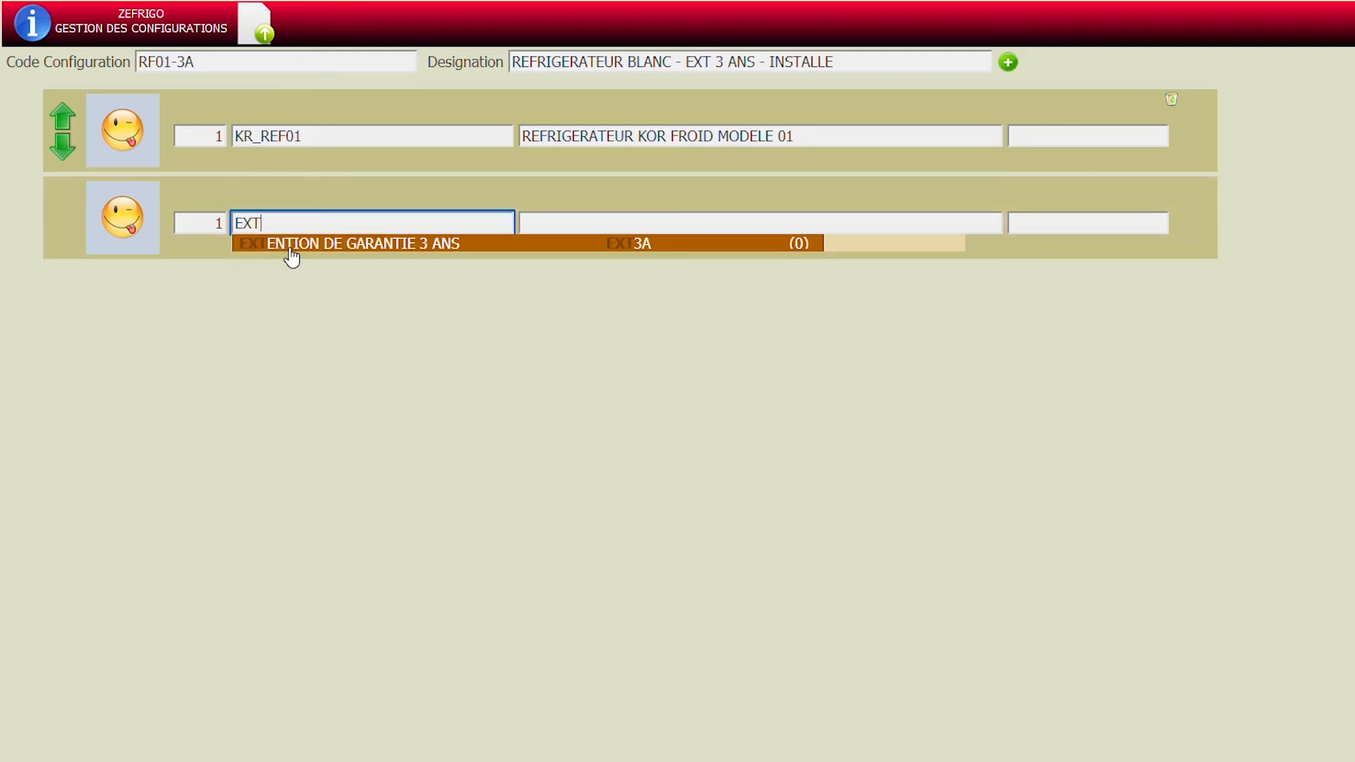
left_click(291, 243)
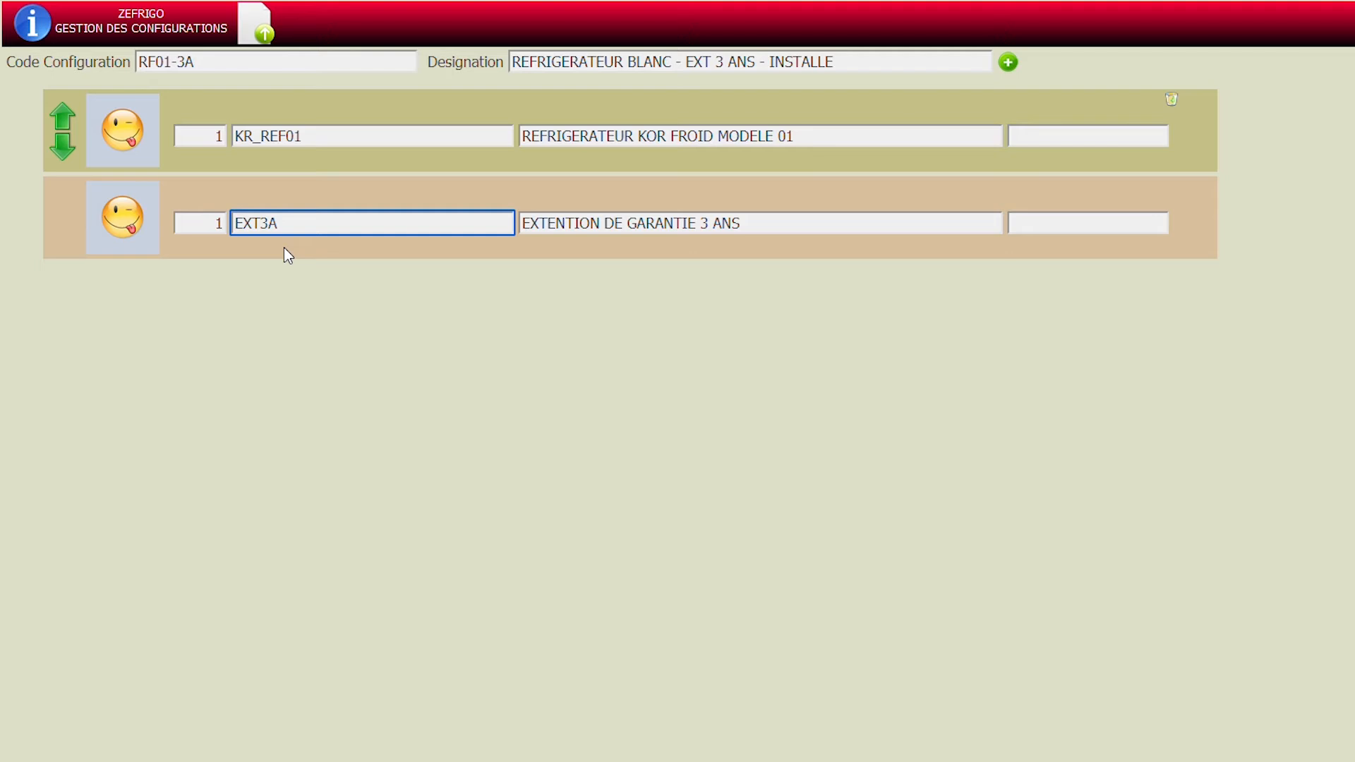
left_click(1010, 65)
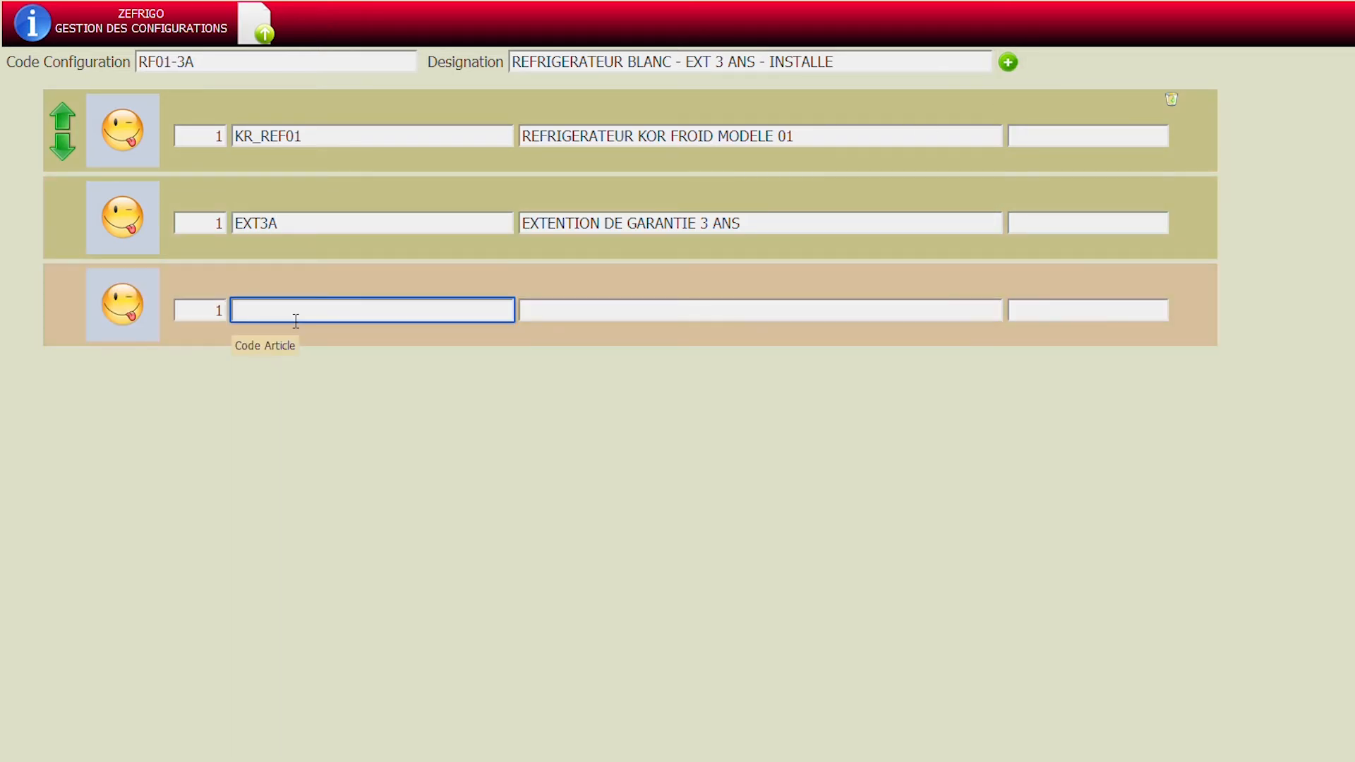
type("INST")
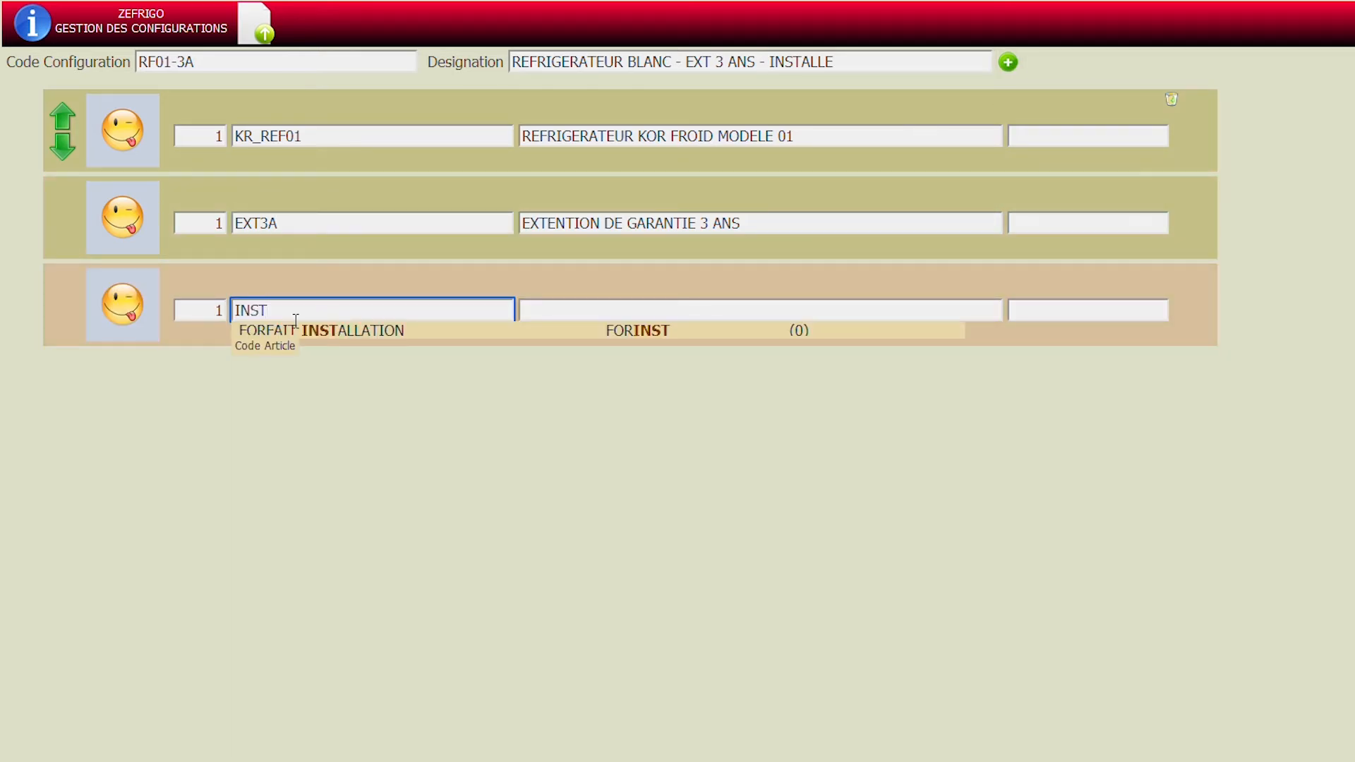
left_click(354, 337)
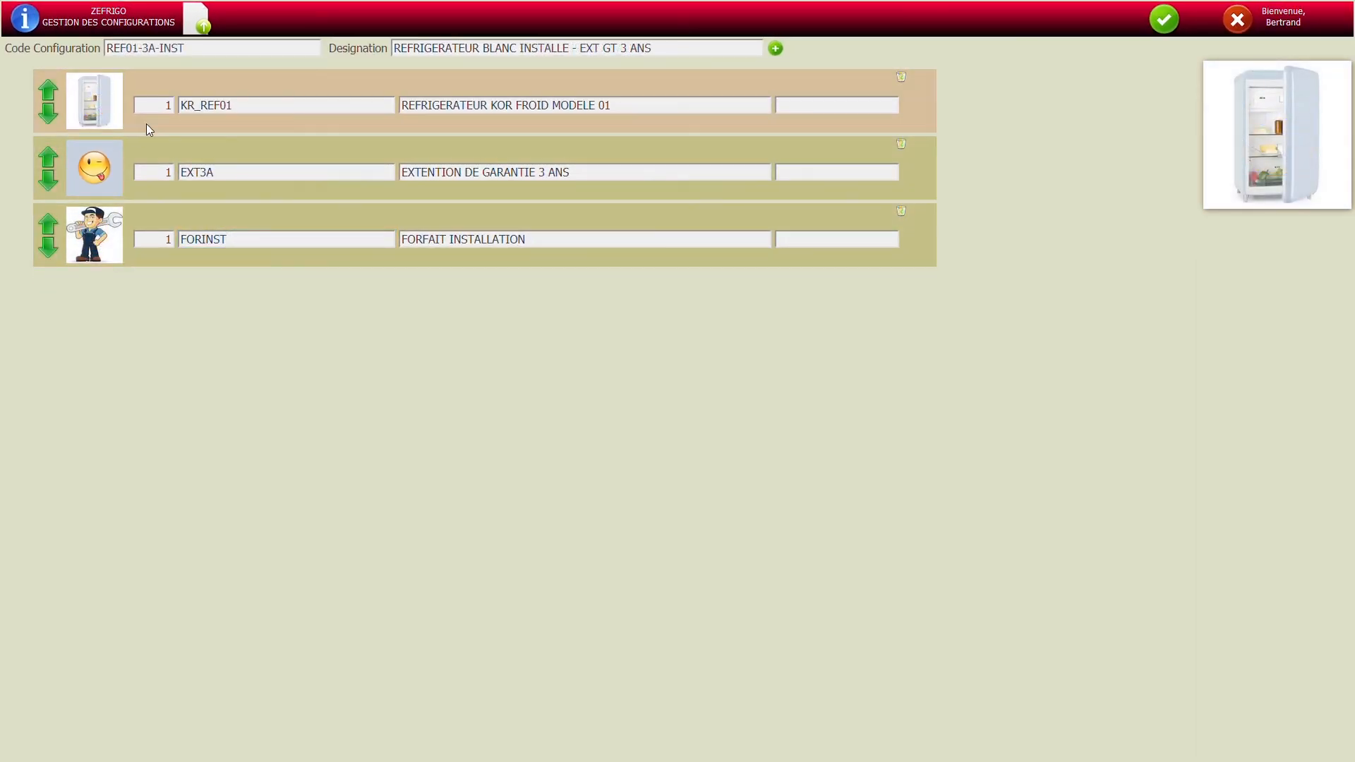
Rearrange the configuration's lines, finishing in the order KR_REF01, EXT3A, FORINST.
left_click_drag(284, 87, 280, 268)
left_click_drag(278, 145, 279, 84)
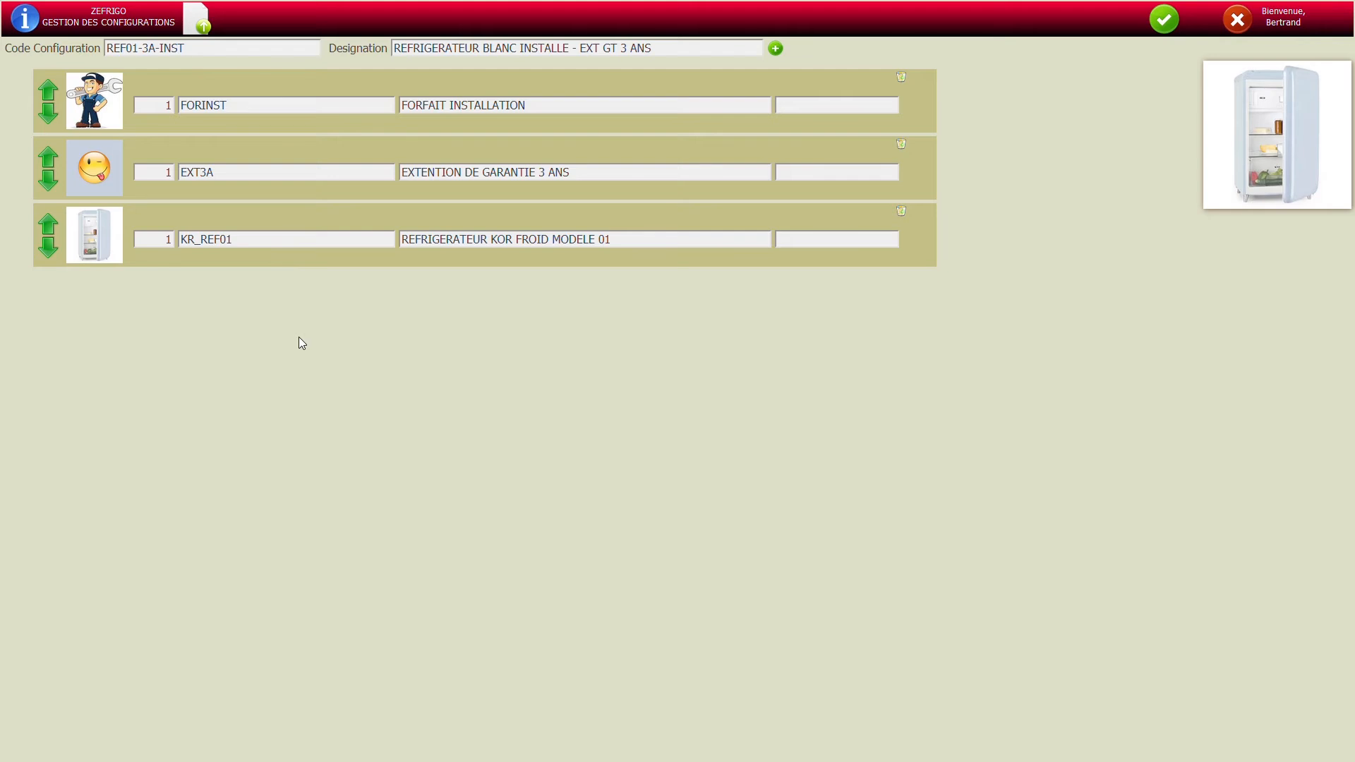
left_click(48, 225)
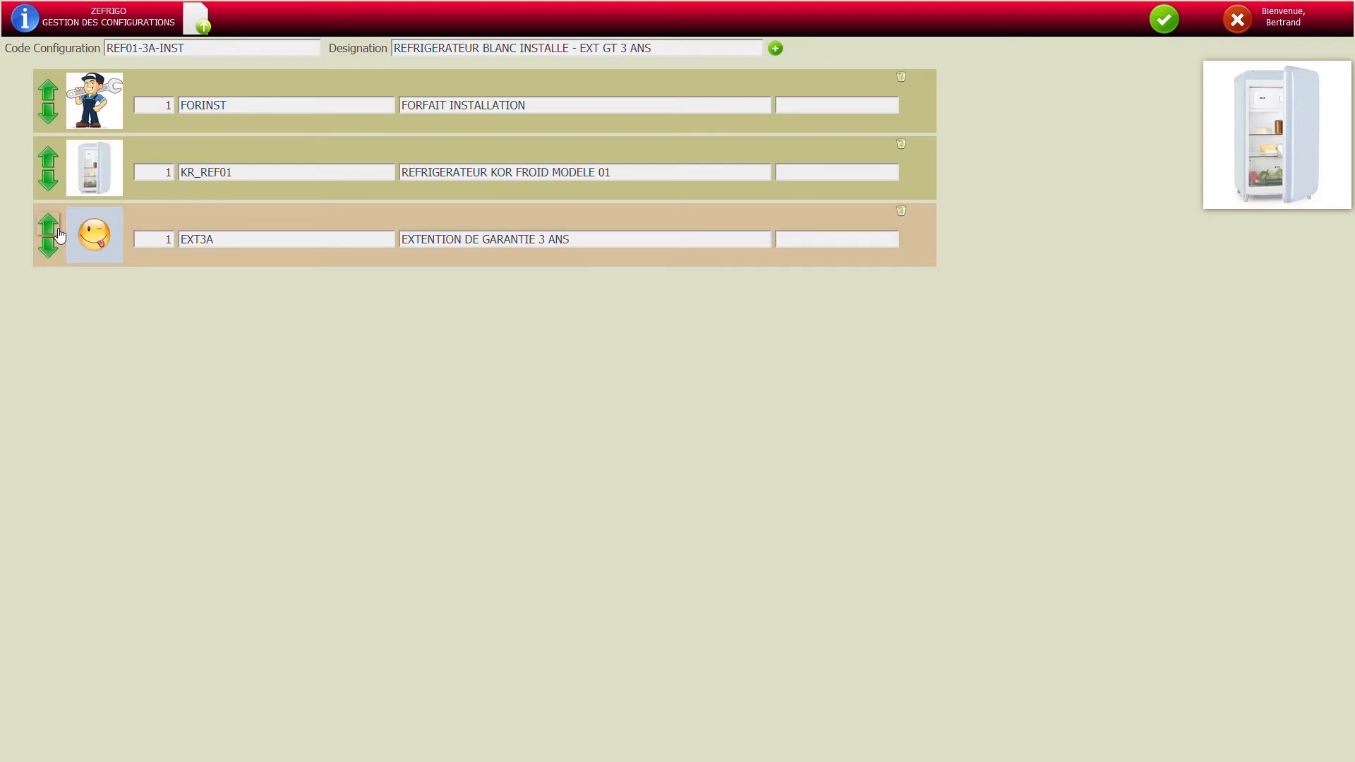
left_click(58, 161)
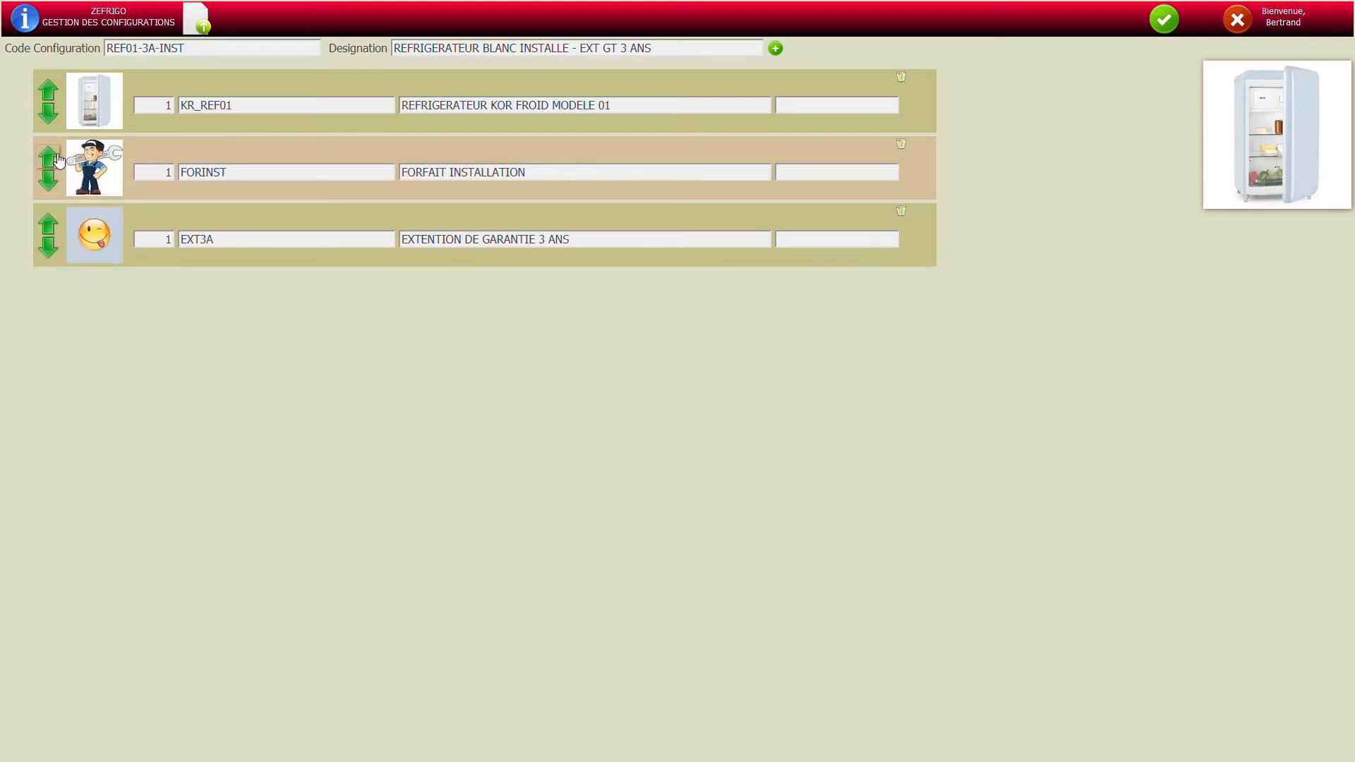
left_click(50, 224)
left_click(56, 215)
left_click(58, 222)
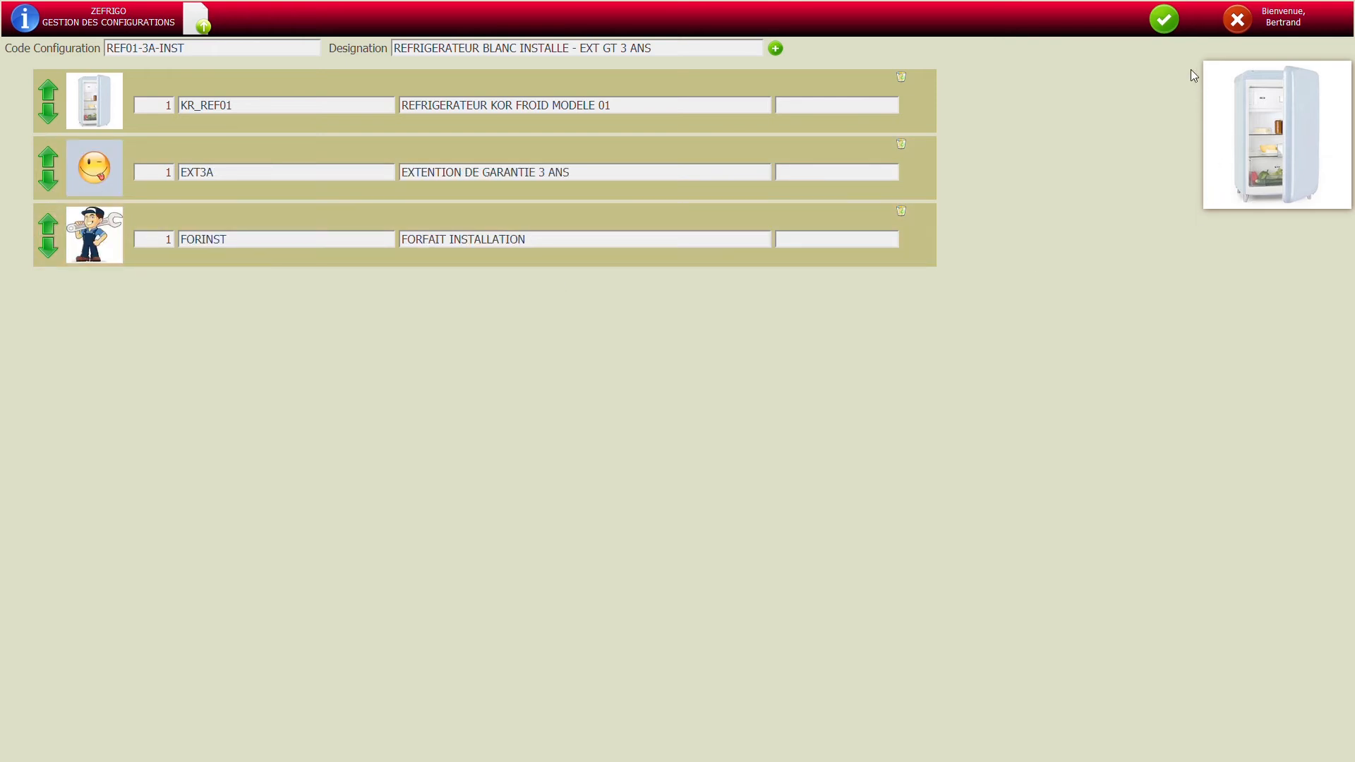
Save the configuration and start another with code REF02-3A-INST and designation REFRIGERATEUR GRIS INSTALLE - EXT GT 3 ANS.
left_click(1164, 19)
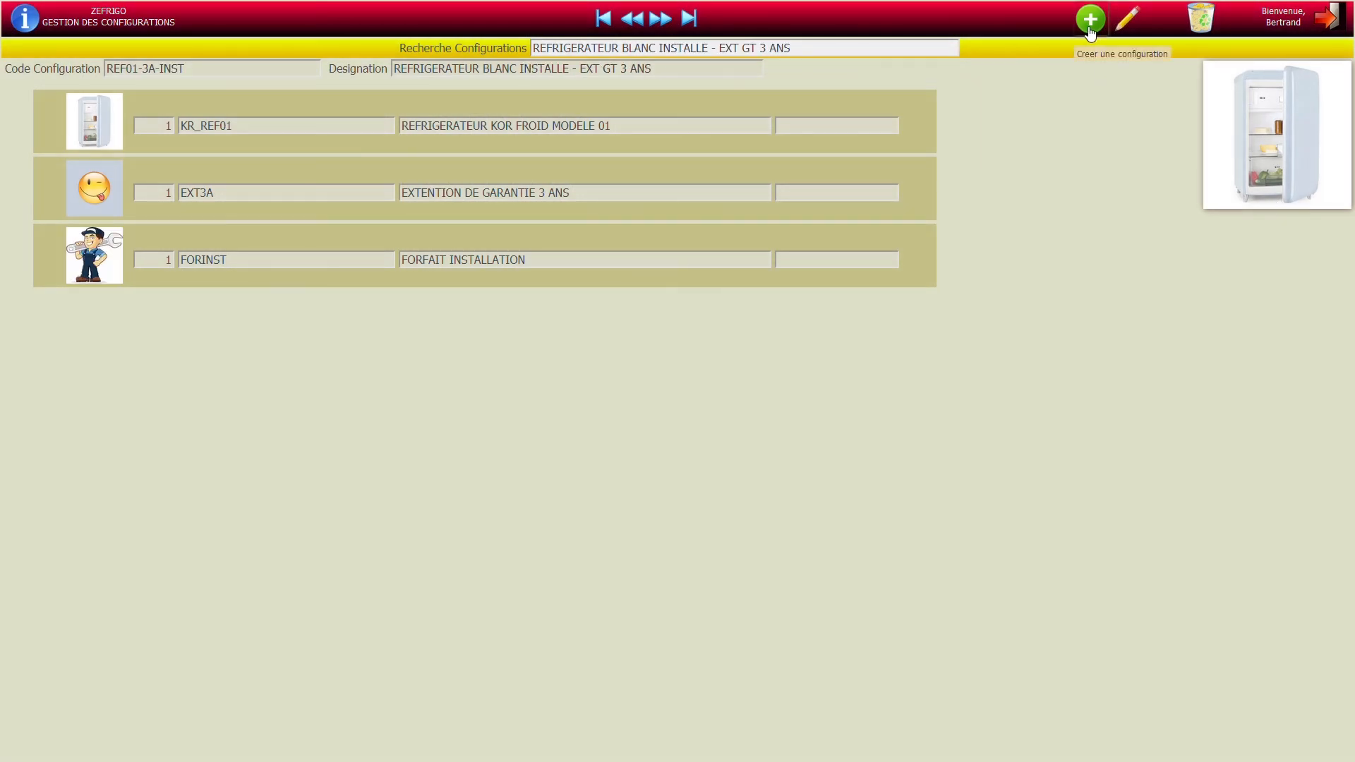
left_click(1090, 19)
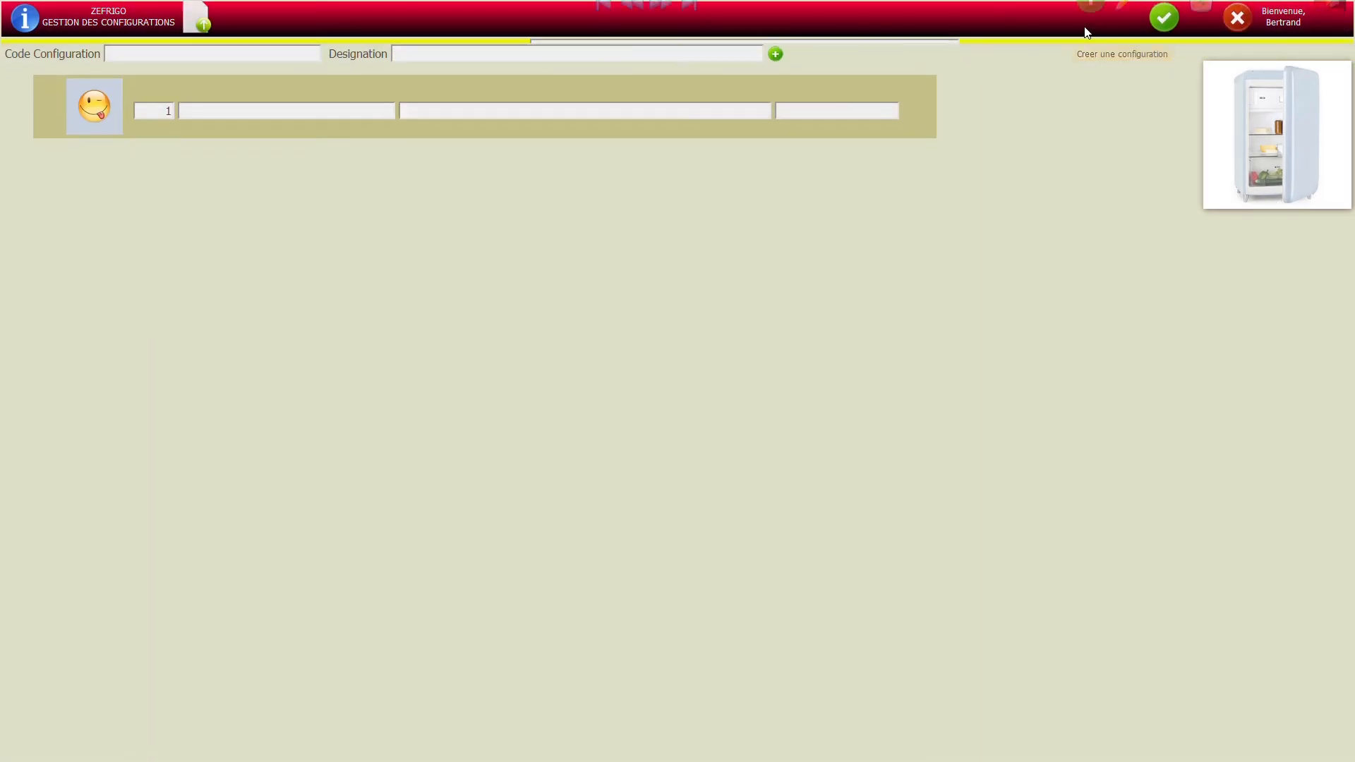
left_click(161, 56)
type("REF02")
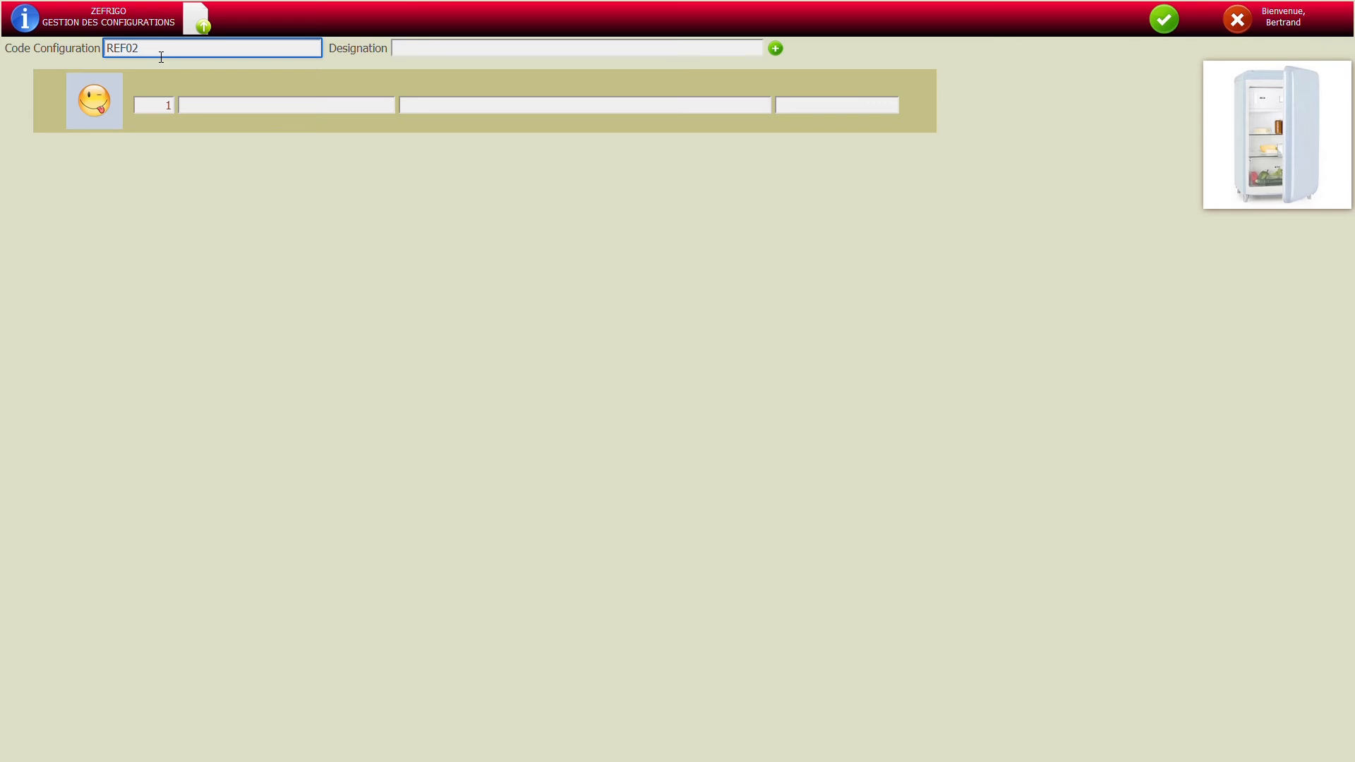
type("-3A-INST")
key("Tab")
type("REFRIGERATEUR BLANC INSTALLE - EXT GT 3 ANS")
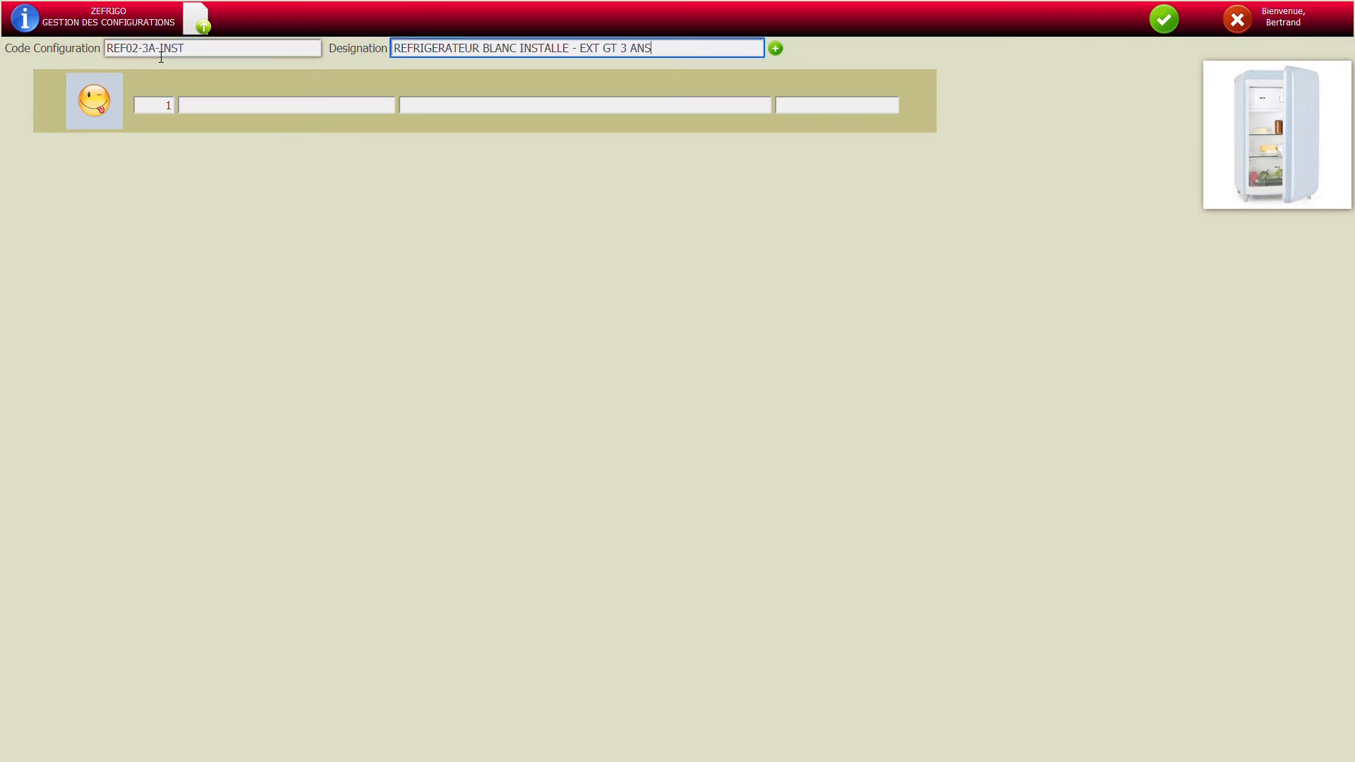
key("Home")
key("ctrl+Right")
key("ctrl+shift+Right")
type("GRIS")
Enter REFRIGERATEUR KOR FROID MODELE 02 (KR_REF02) as the first article line of the grey refrigerator configuration.
left_click(193, 107)
left_click(448, 107)
type("REF 02")
left_click(453, 120)
Add lines for EXTENTION DE GARANTIE 3 ANS and FORFAIT INSTALLATION to the grey refrigerator configuration and save it.
left_click(775, 49)
left_click(456, 175)
type("EXT")
left_click(454, 187)
left_click(776, 49)
left_click(457, 242)
type("INST")
left_click(456, 255)
left_click(1164, 19)
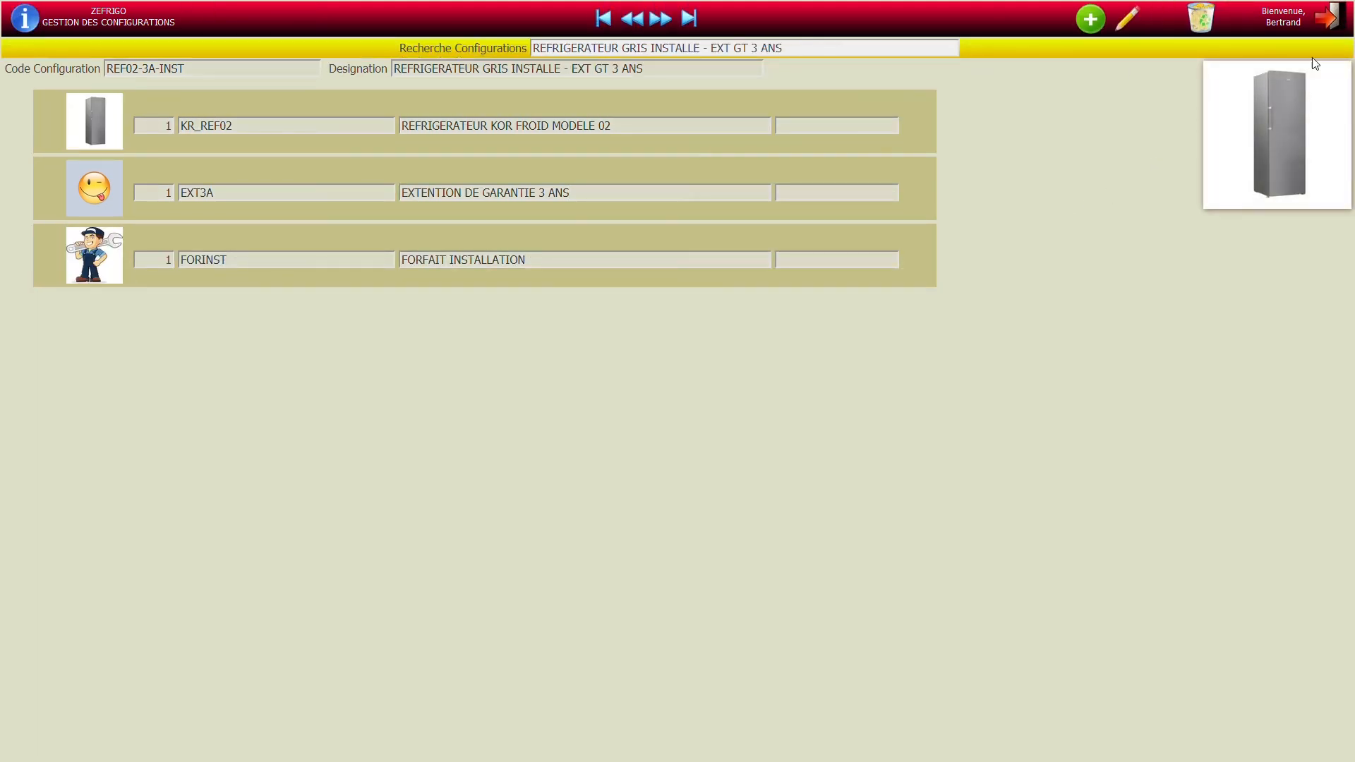
Open the customer's order dated 27/08/21 from the dashboard and create another document for the same customer.
left_click(1333, 16)
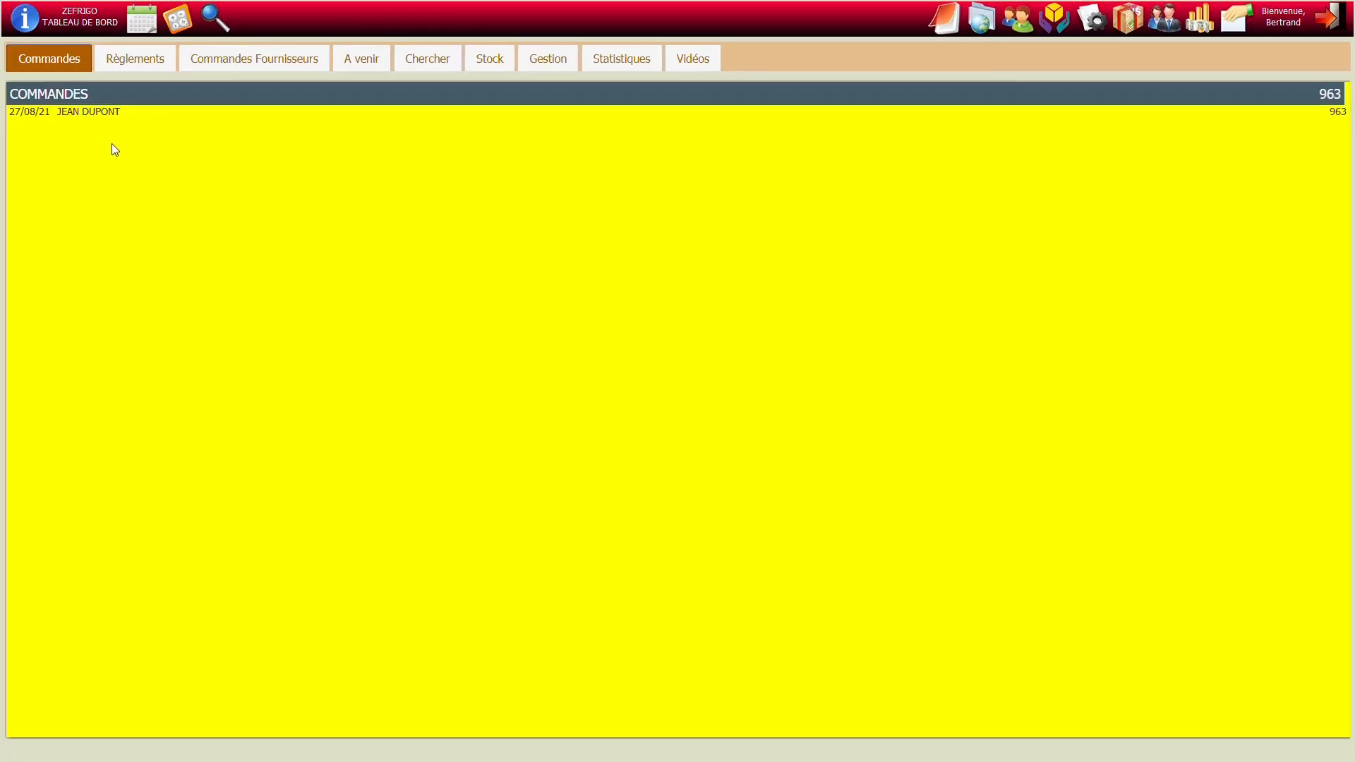
left_click(92, 113)
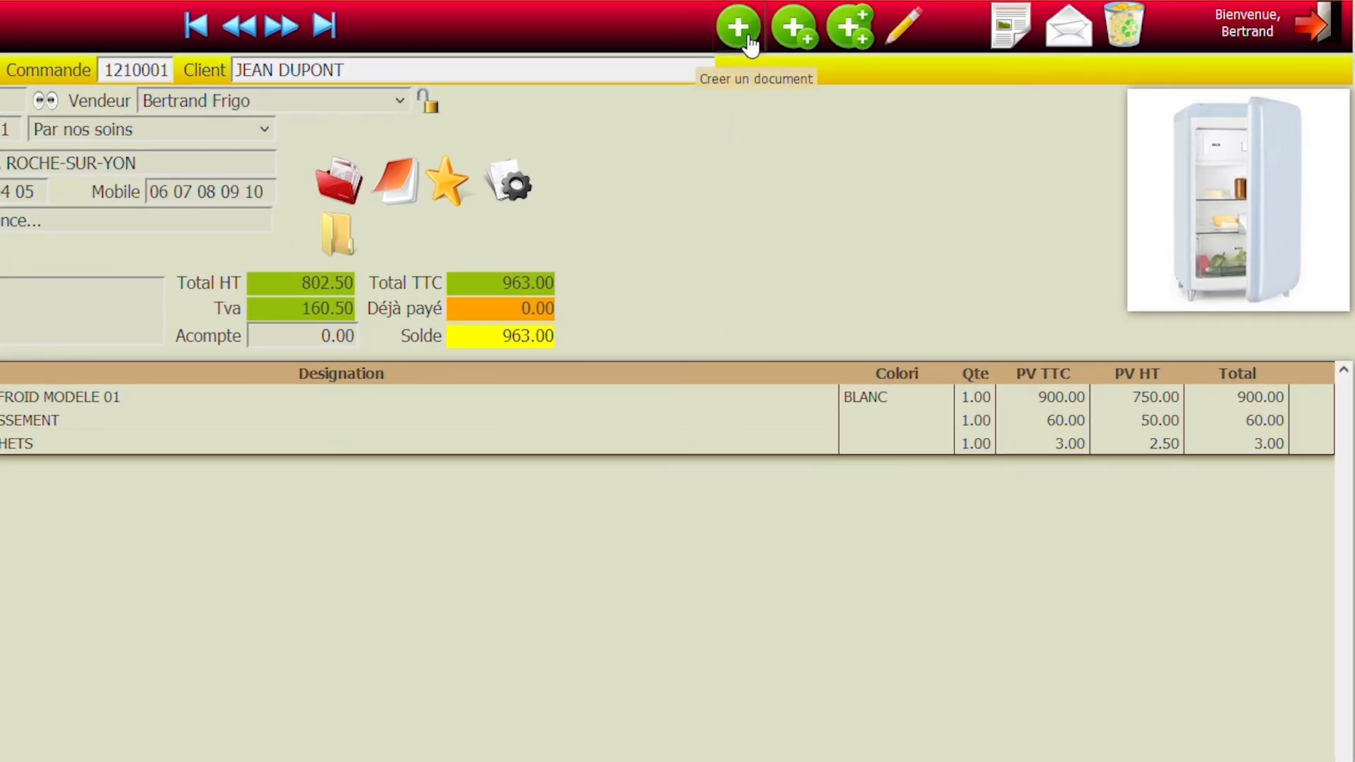
left_click(806, 33)
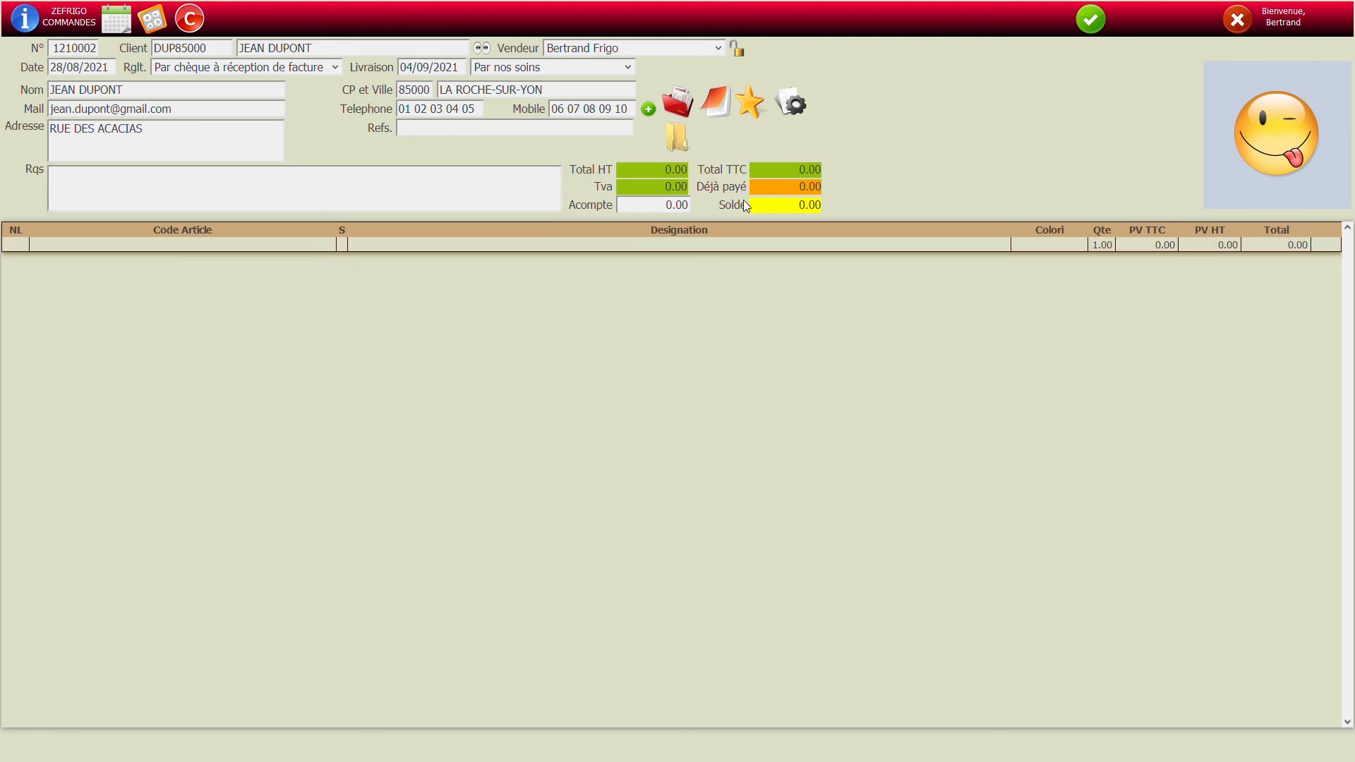
Insert the REFRIGERATEUR BLANC INSTALLE configuration into the new document's article lines.
left_click(796, 107)
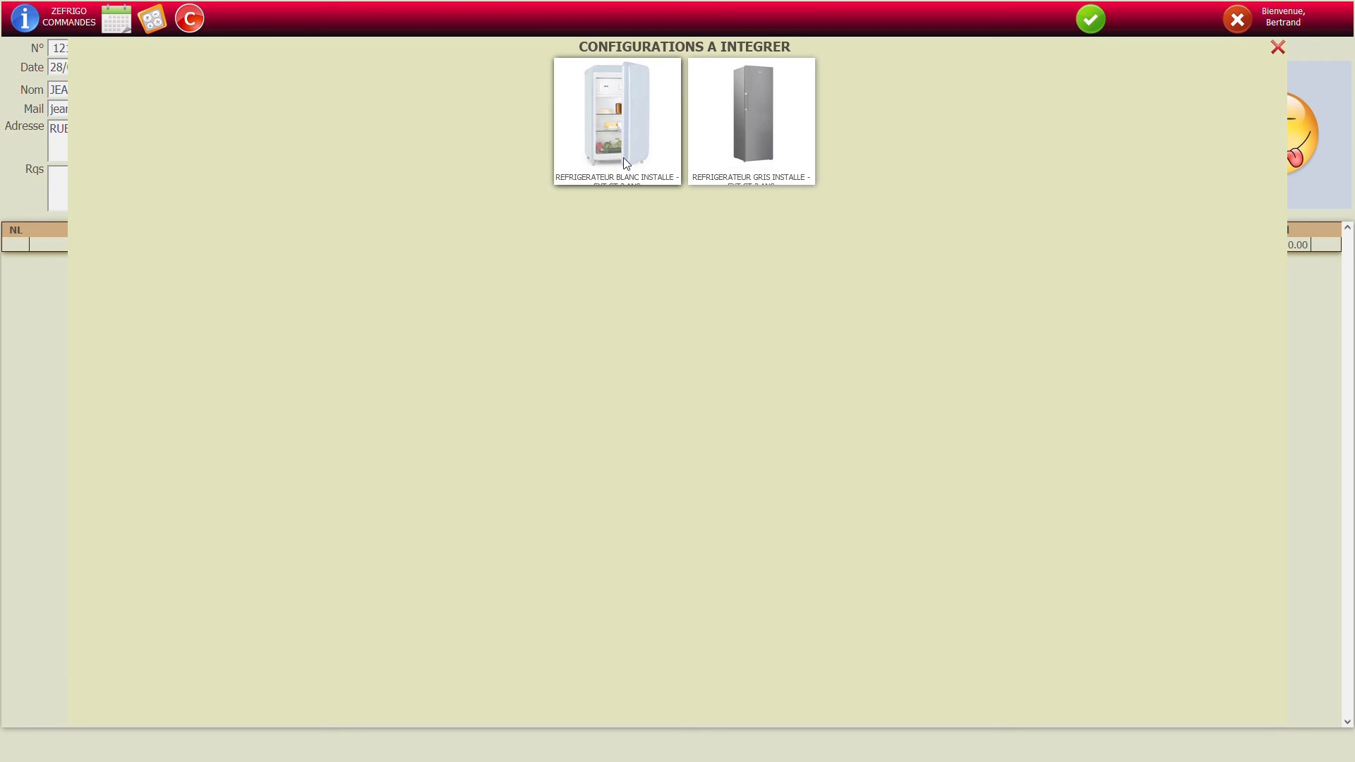
left_click(624, 158)
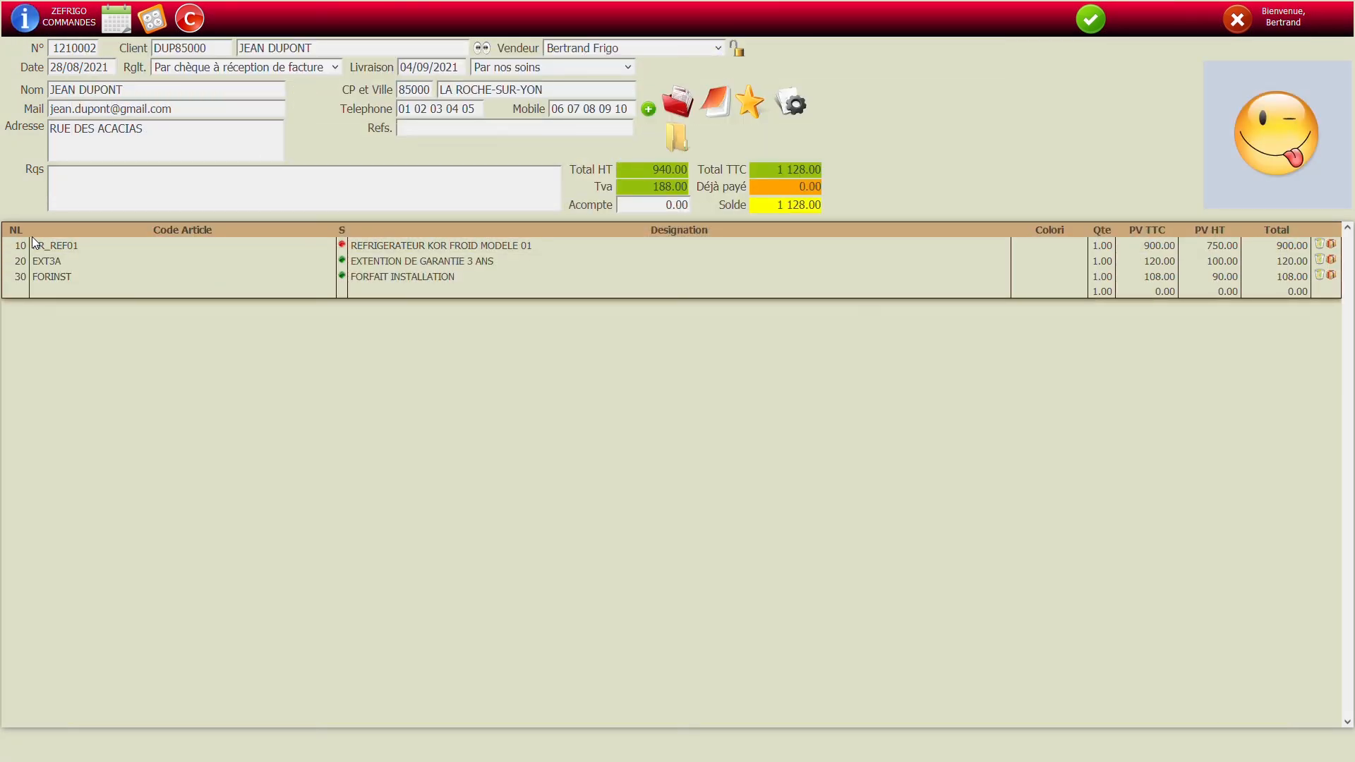
left_click(1159, 281)
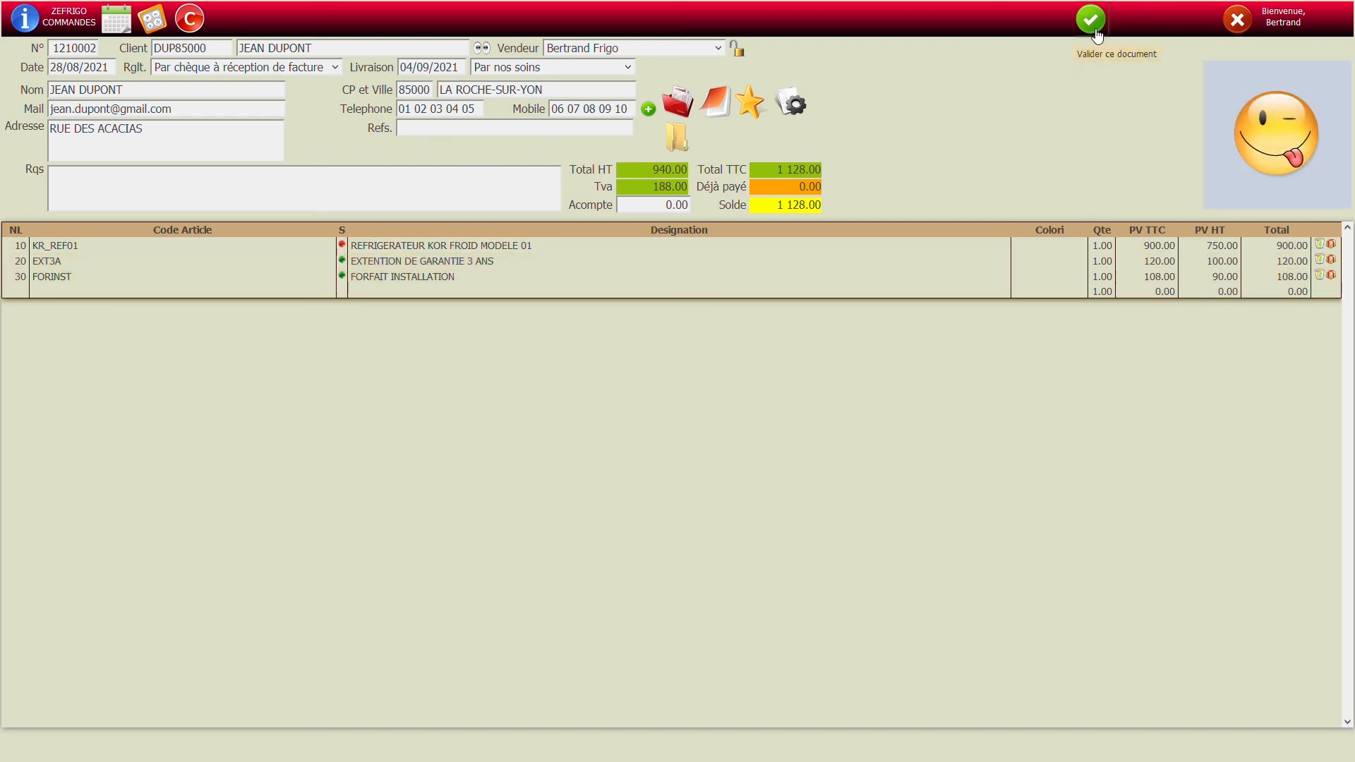
Switch the document's type from order (C) to quote (D) and validate it.
left_click(197, 30)
left_click(196, 29)
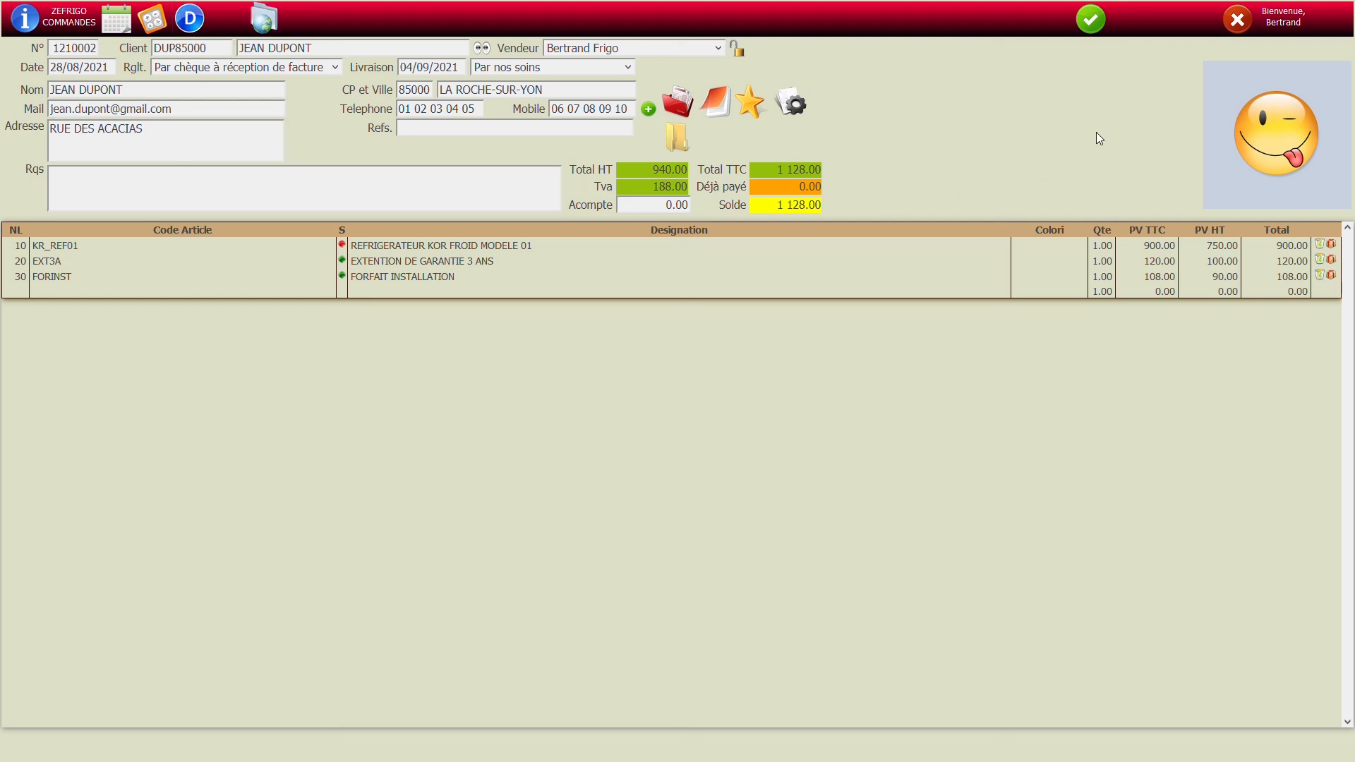
left_click(1095, 29)
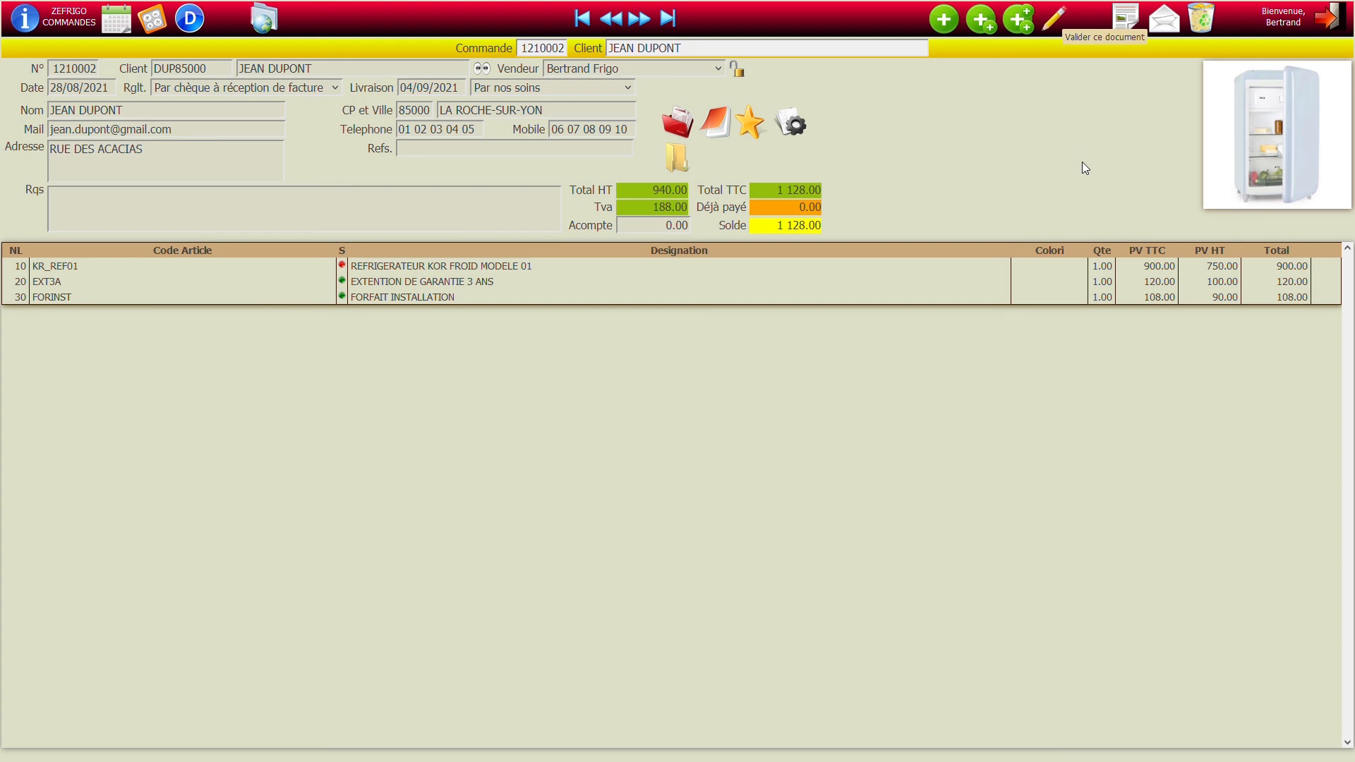
Return to the dashboard and open the customer's quote dated 28/08/21 from the DEVIS list.
left_click(1331, 27)
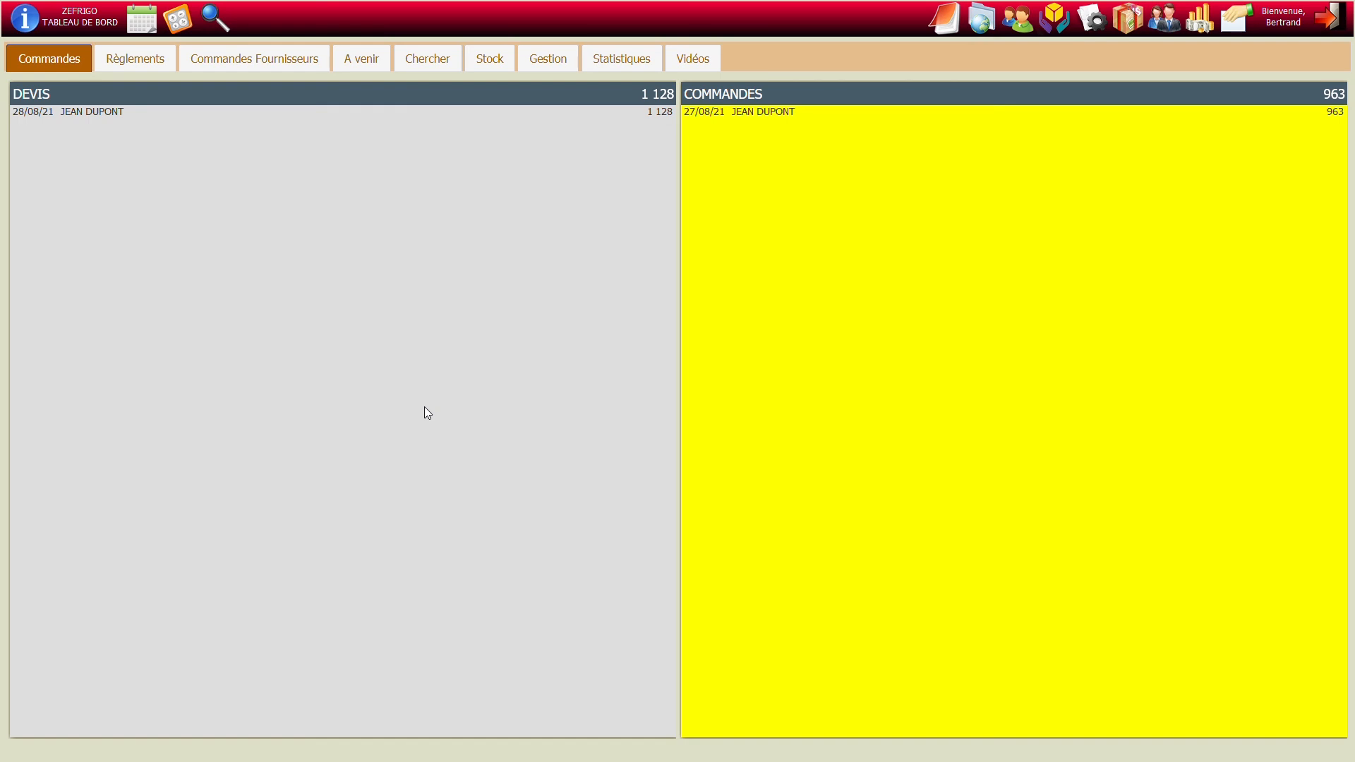
double_click(99, 113)
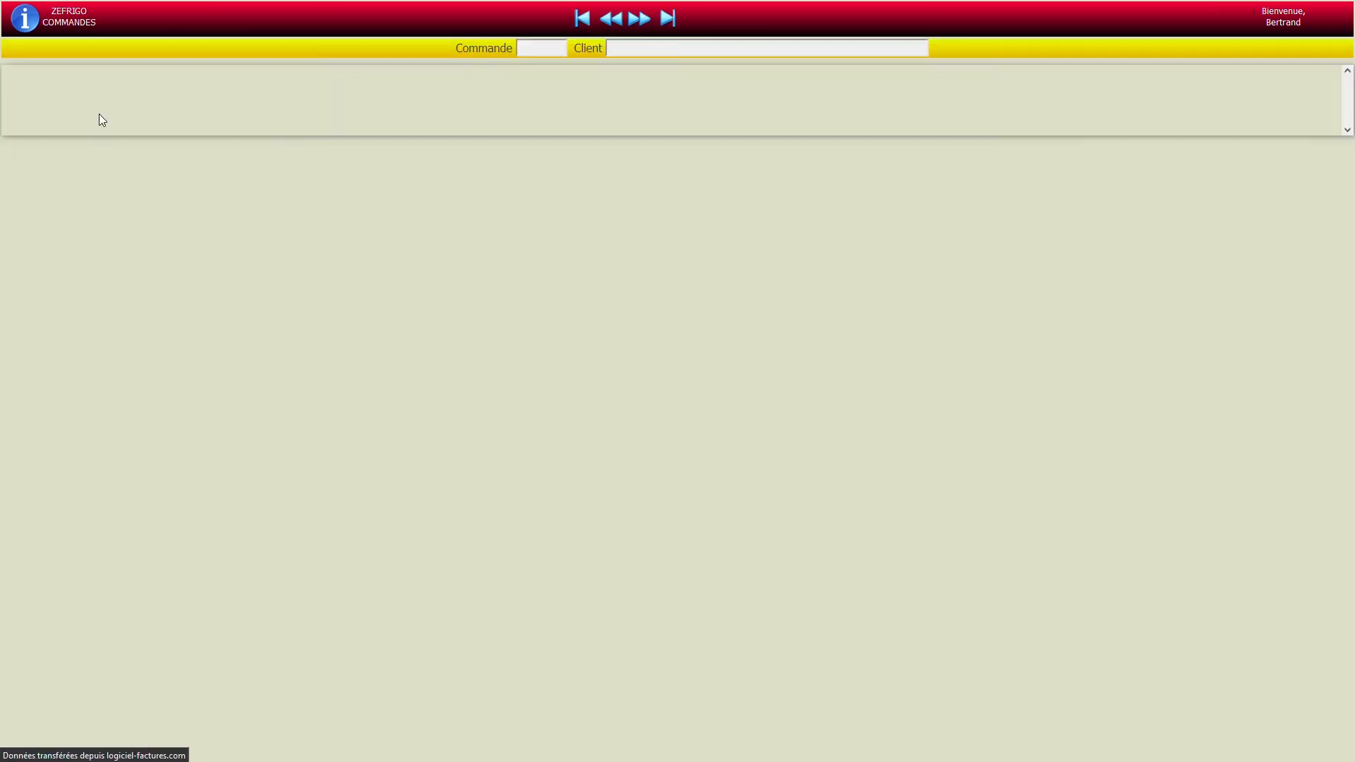